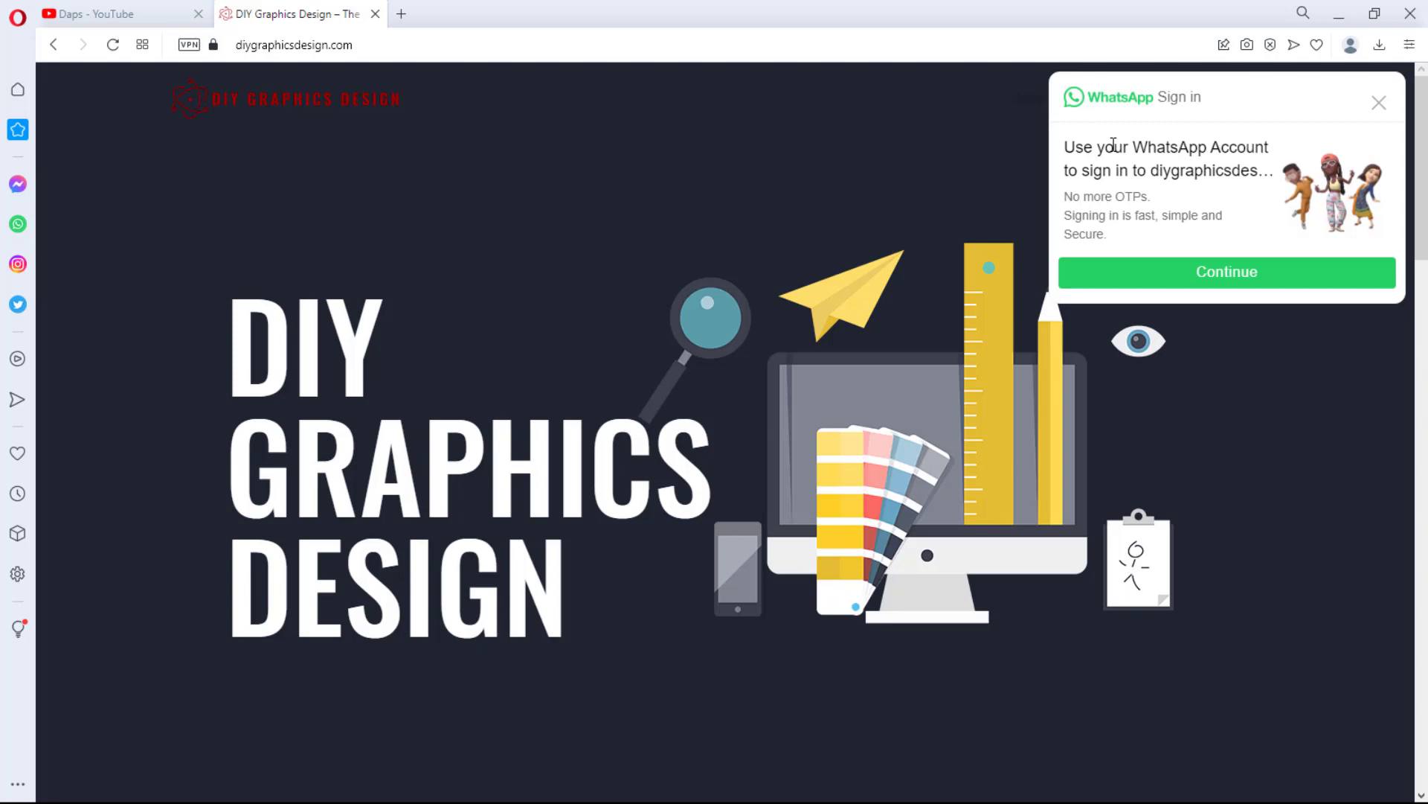
Step: Continue past the WhatsApp sign-in popup so the DIY Graphics Design homepage shows
{"action": "left_click", "coordinate": [1265, 281]}
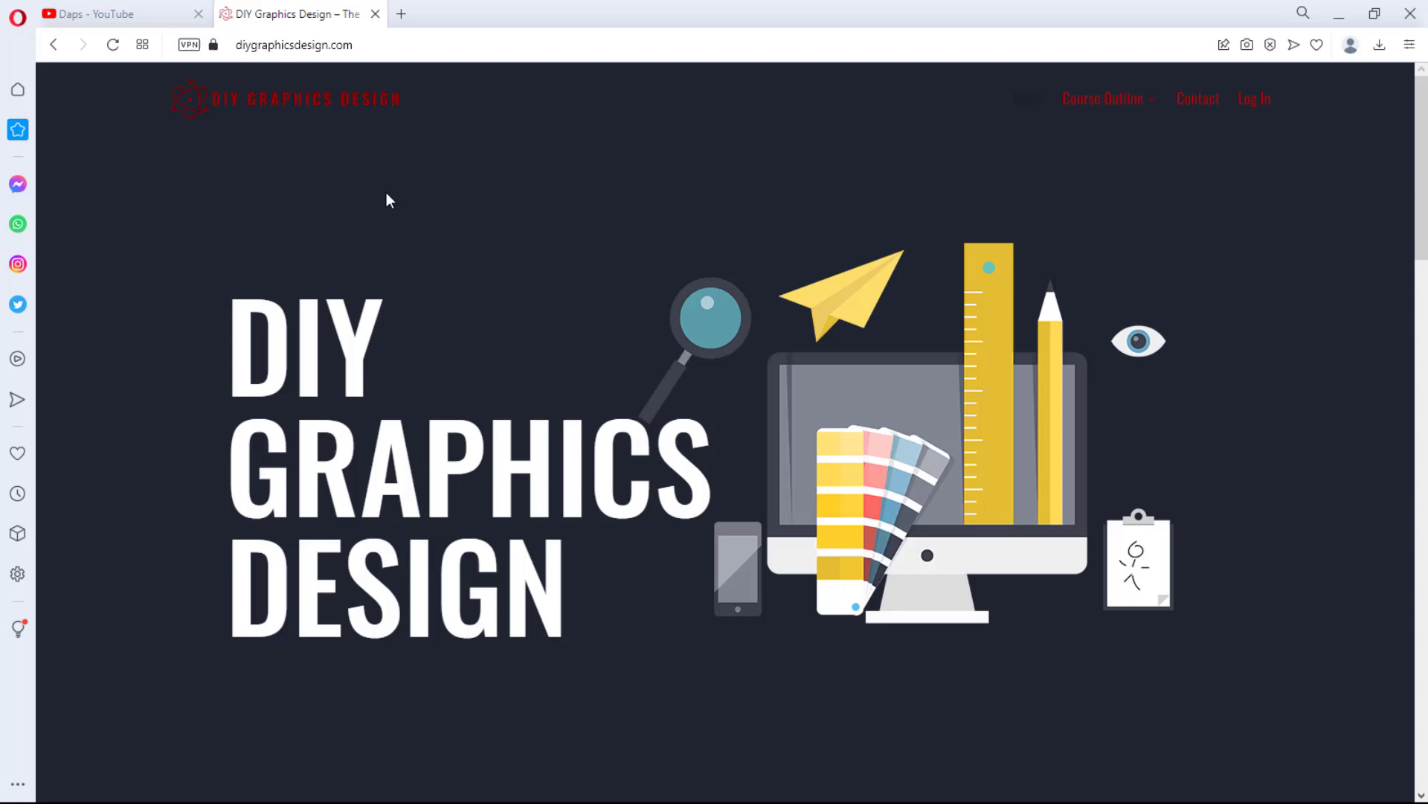
Step: Scroll the homepage down to the footer and back up to the hero banner
{"action": "scroll", "coordinate": [1217, 326], "scroll_direction": "down", "scroll_amount": 6}
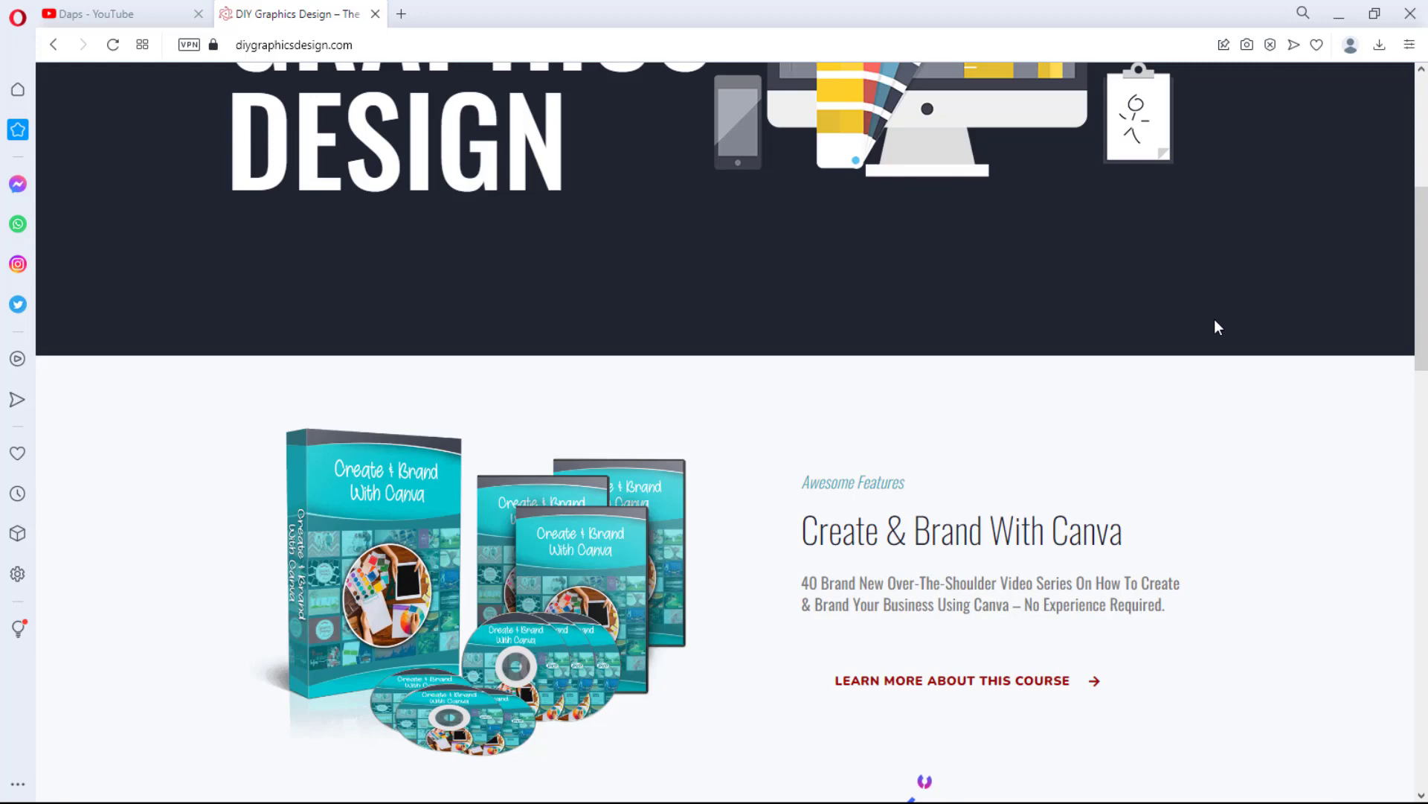
{"action": "scroll", "coordinate": [1218, 328], "scroll_direction": "down", "scroll_amount": 8}
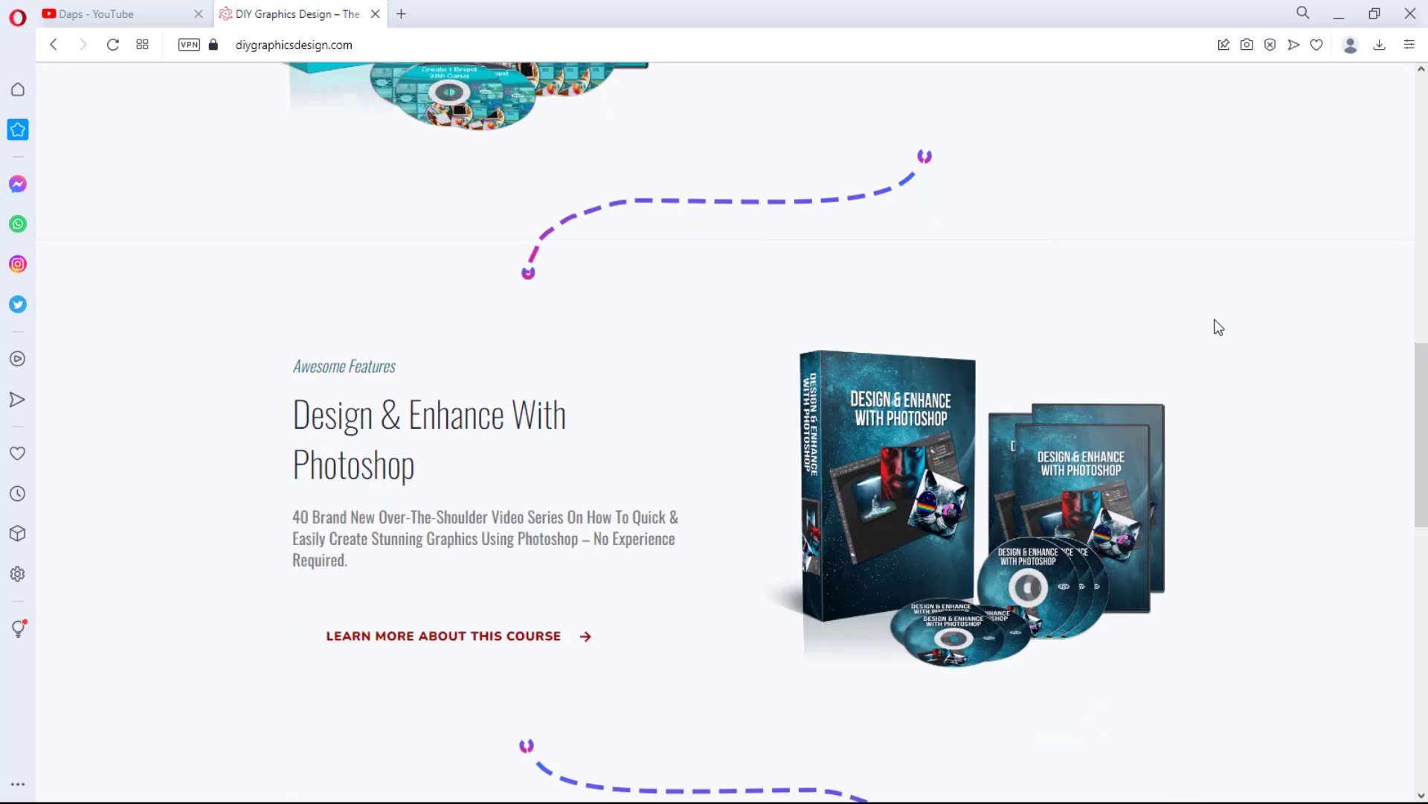
{"action": "scroll", "coordinate": [1217, 328], "scroll_direction": "down", "scroll_amount": 5}
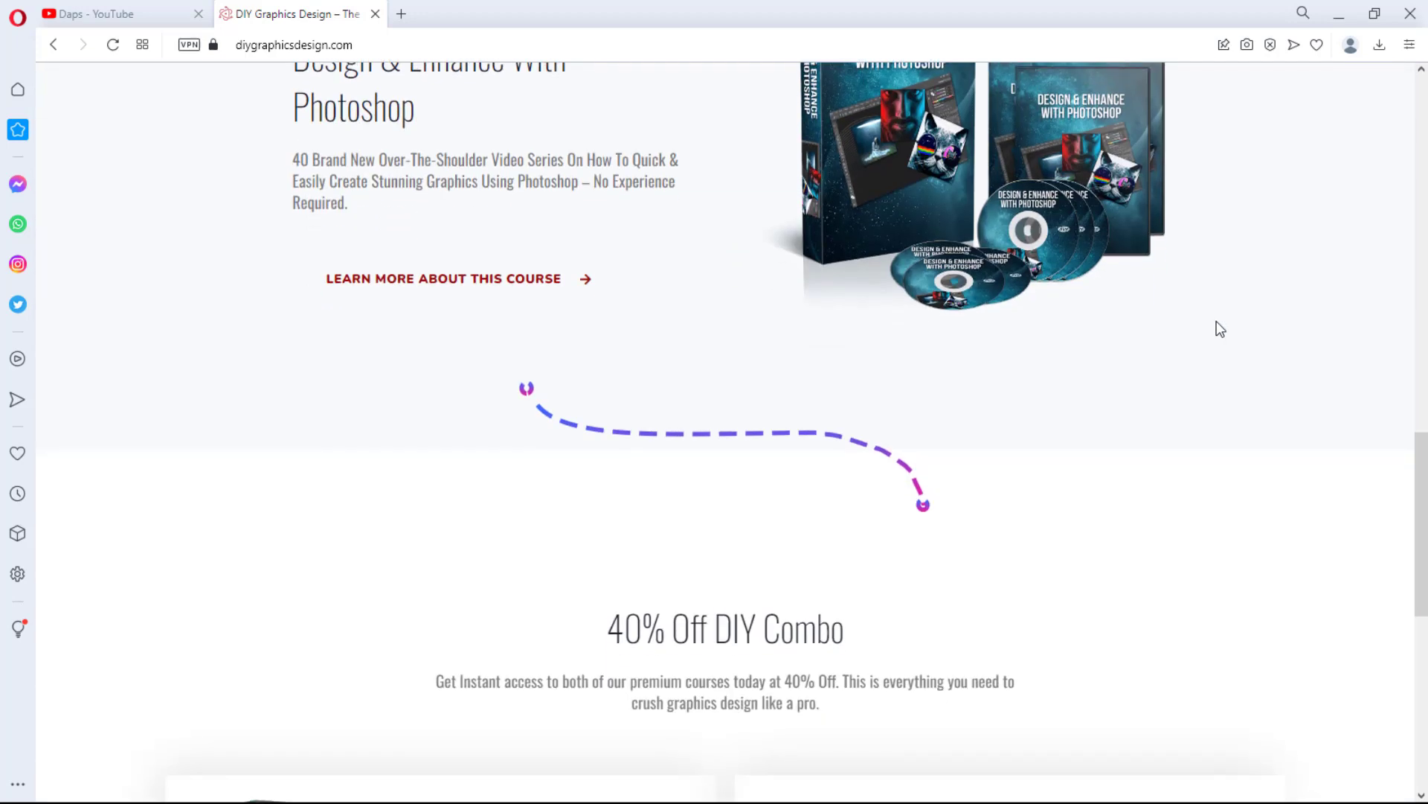
{"action": "scroll", "coordinate": [1217, 327], "scroll_direction": "down", "scroll_amount": 6}
{"action": "scroll", "coordinate": [1220, 329], "scroll_direction": "down", "scroll_amount": 3}
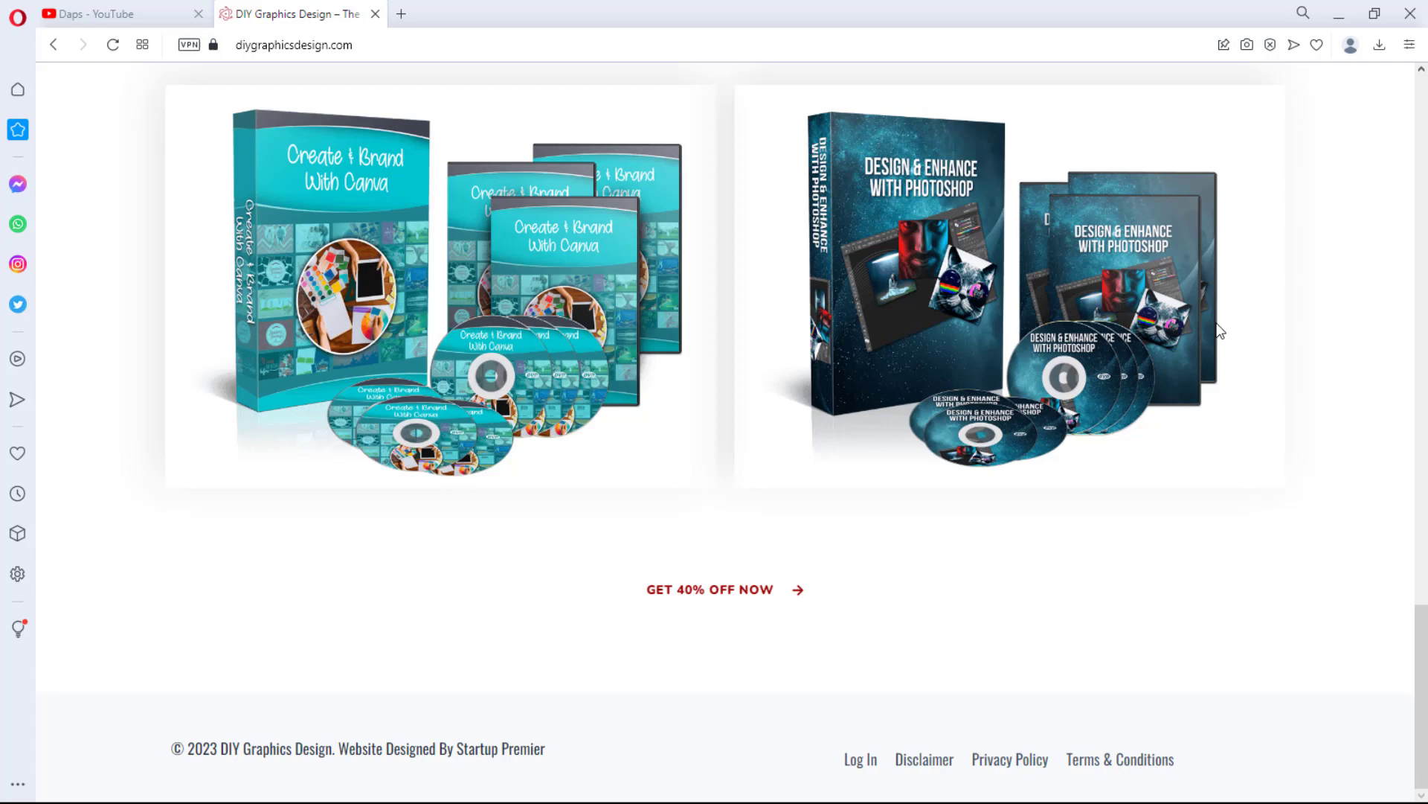
{"action": "scroll", "coordinate": [1221, 331], "scroll_direction": "up", "scroll_amount": 10}
{"action": "scroll", "coordinate": [1220, 331], "scroll_direction": "down", "scroll_amount": 10}
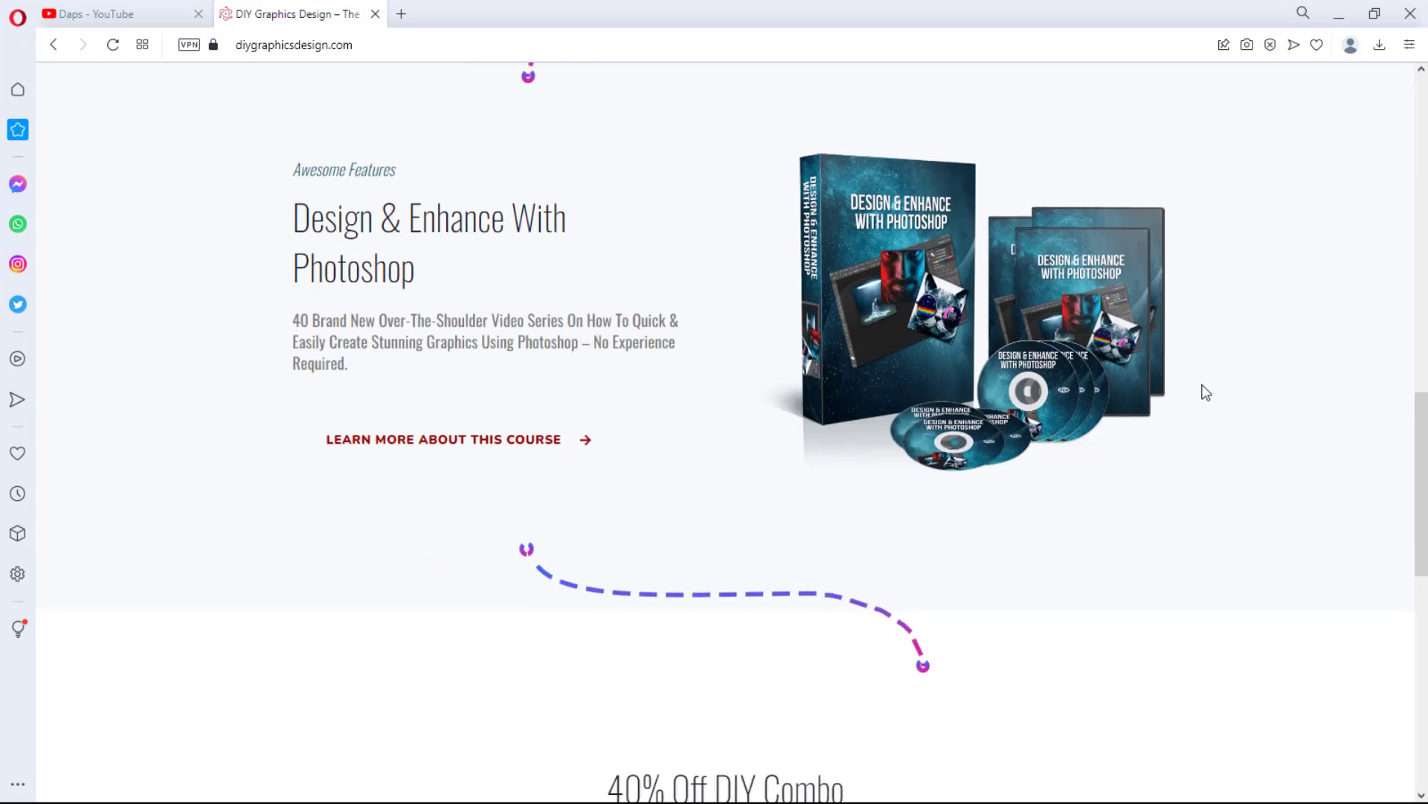
{"action": "scroll", "coordinate": [1206, 392], "scroll_direction": "up", "scroll_amount": 5}
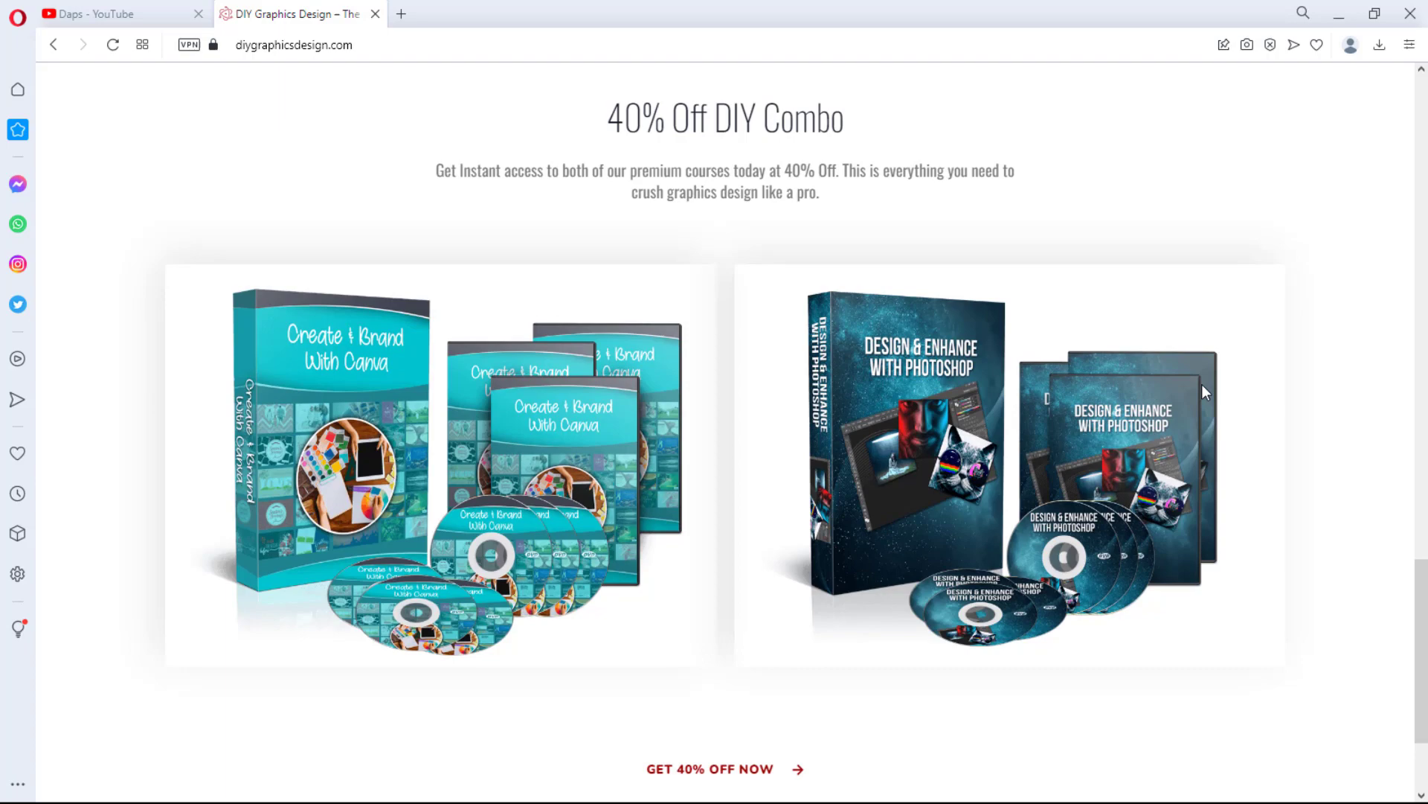
{"action": "scroll", "coordinate": [1205, 392], "scroll_direction": "up", "scroll_amount": 15}
{"action": "scroll", "coordinate": [1205, 392], "scroll_direction": "up", "scroll_amount": 5}
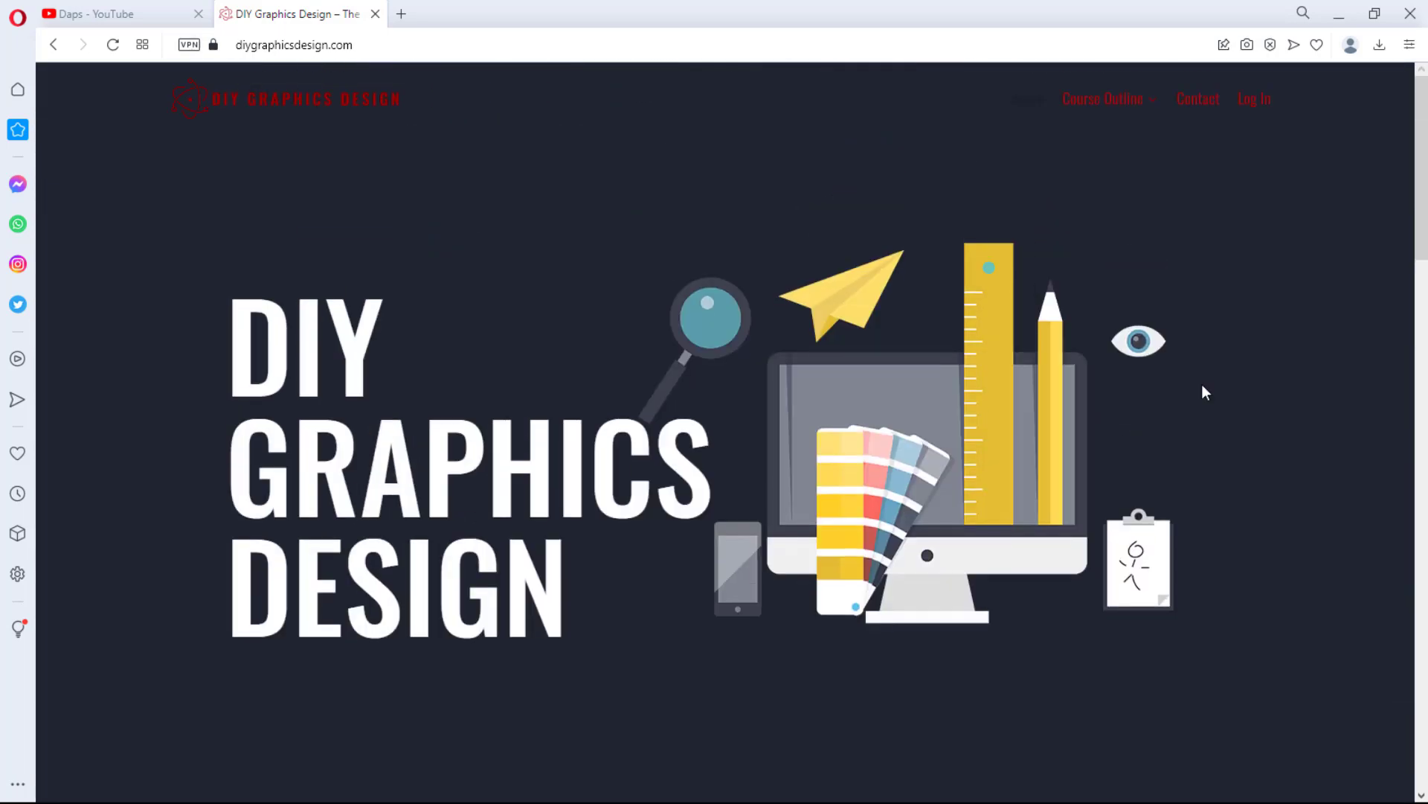
Step: Log in to the WordPress admin with the saved credentials to reach the Dashboard
{"action": "left_click", "coordinate": [1260, 106]}
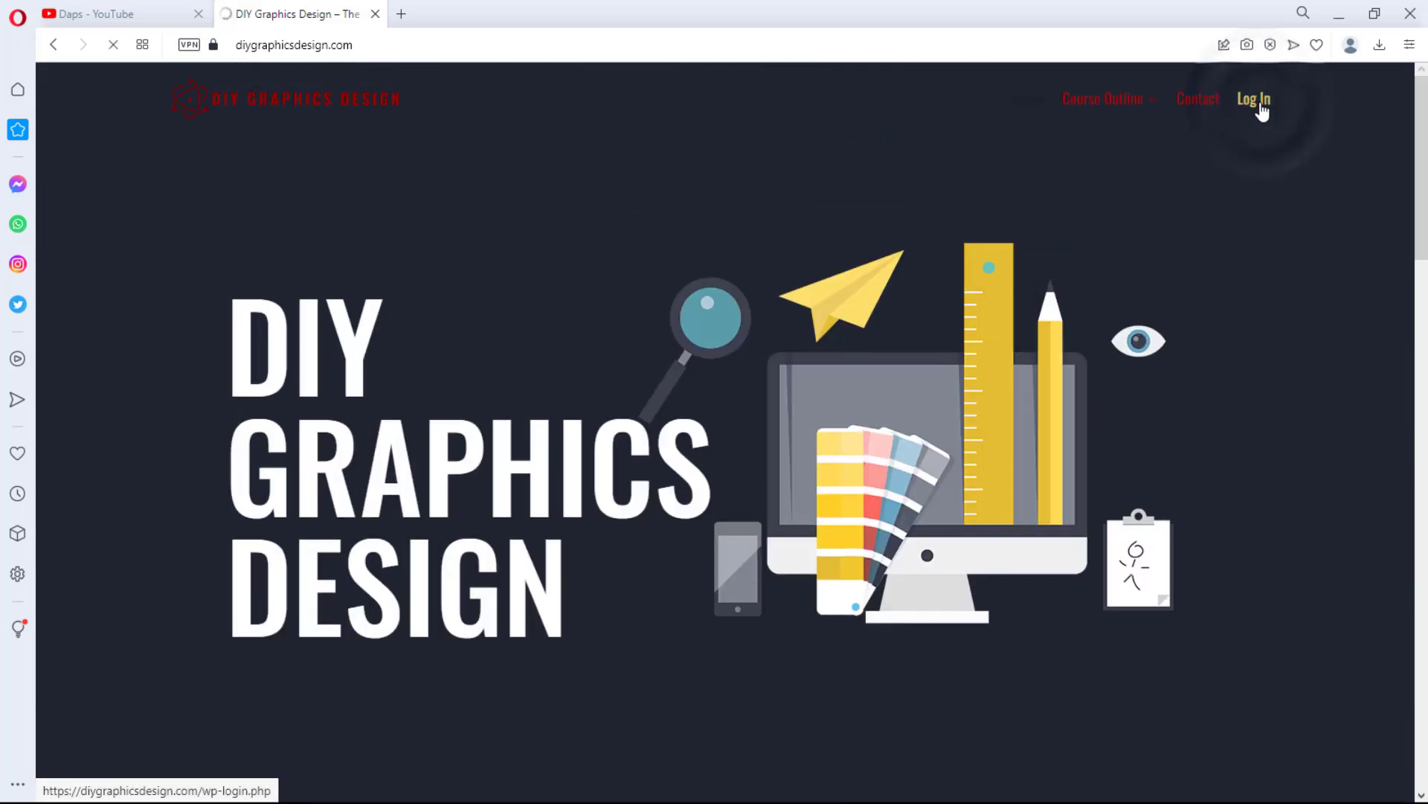
{"action": "left_click", "coordinate": [614, 450]}
{"action": "key", "text": "Return"}
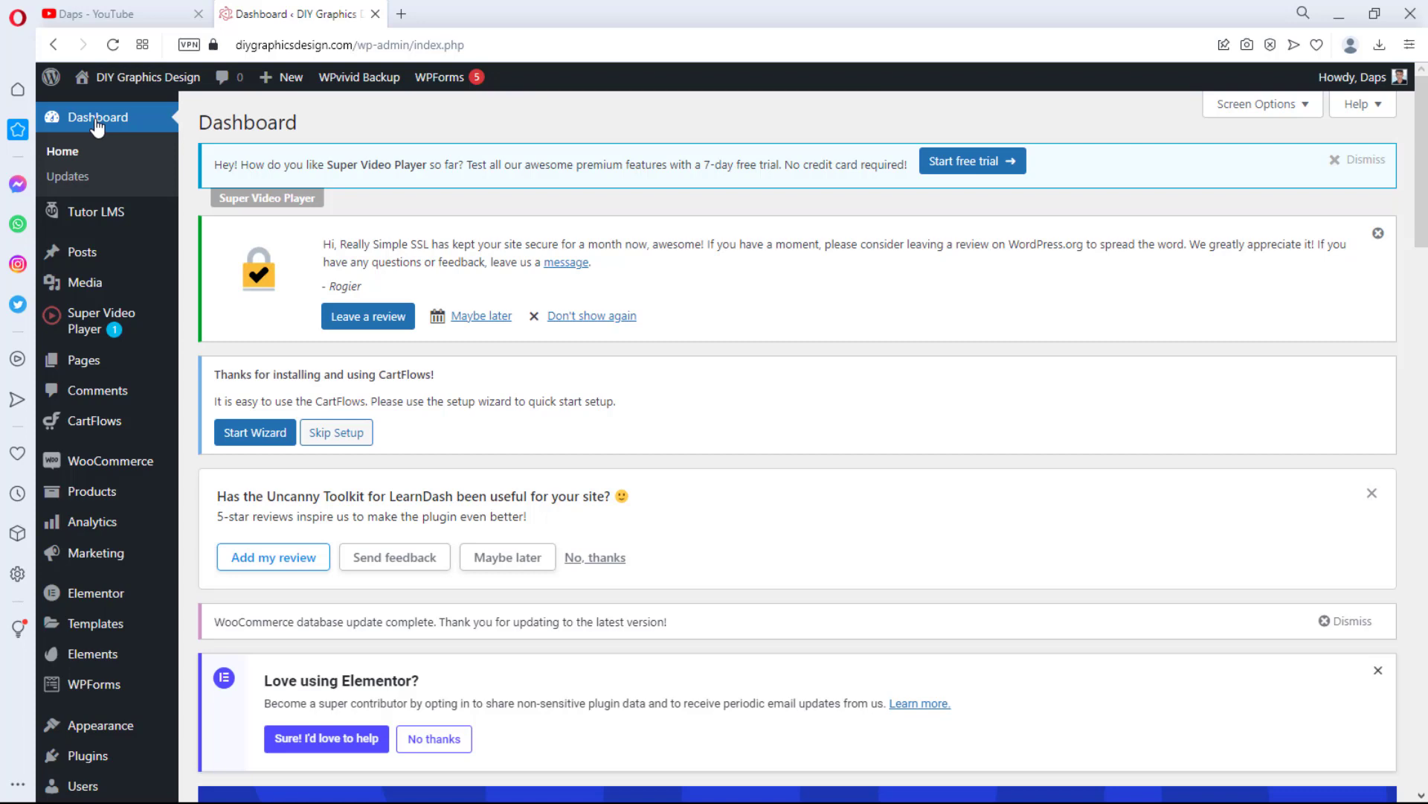
{"action": "scroll", "coordinate": [105, 501], "scroll_direction": "down", "scroll_amount": 3}
Step: Search the plugin directory for 'otpless', then install and activate the OTPless plugin
{"action": "mouse_move", "coordinate": [95, 586]}
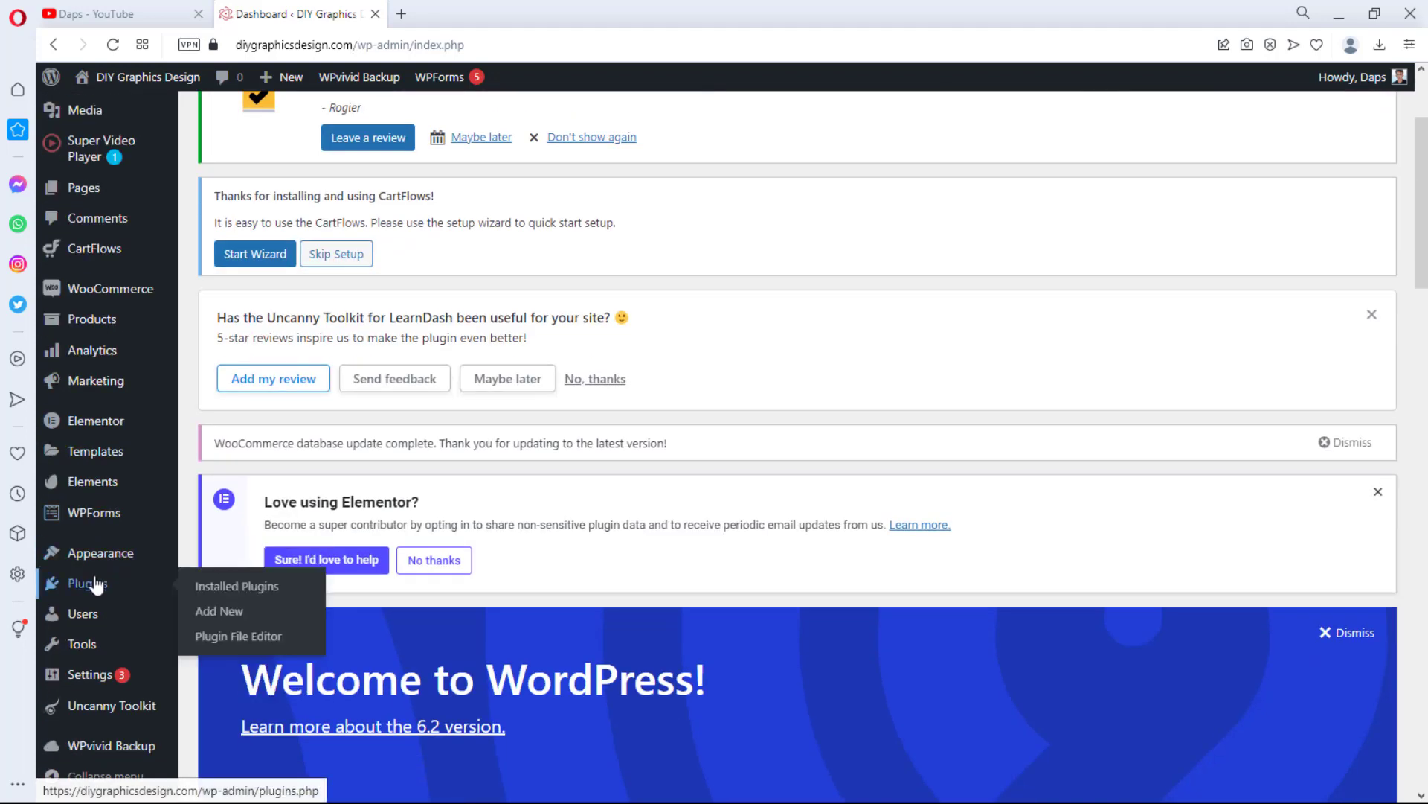
{"action": "left_click", "coordinate": [227, 620]}
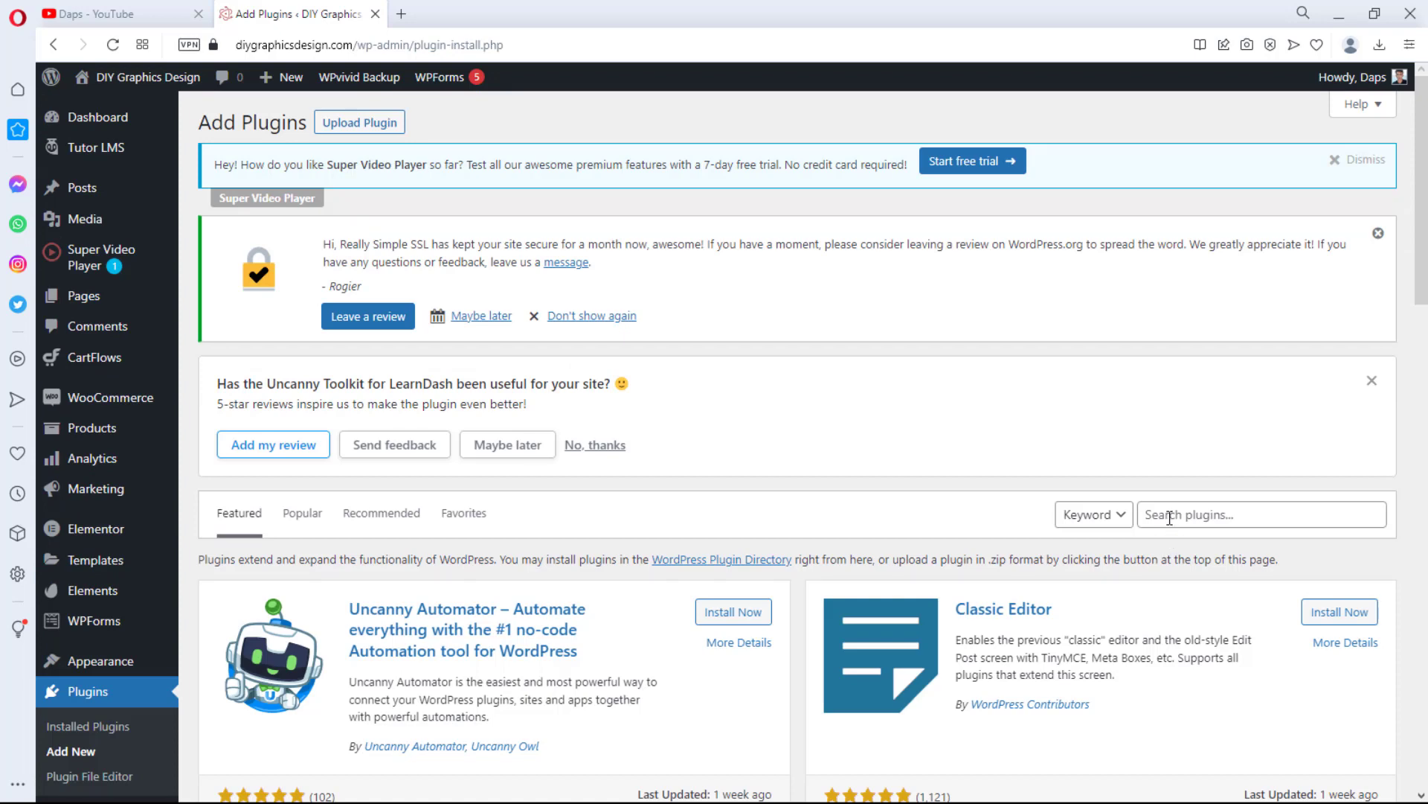
{"action": "left_click", "coordinate": [1170, 519]}
{"action": "type", "text": "otpless"}
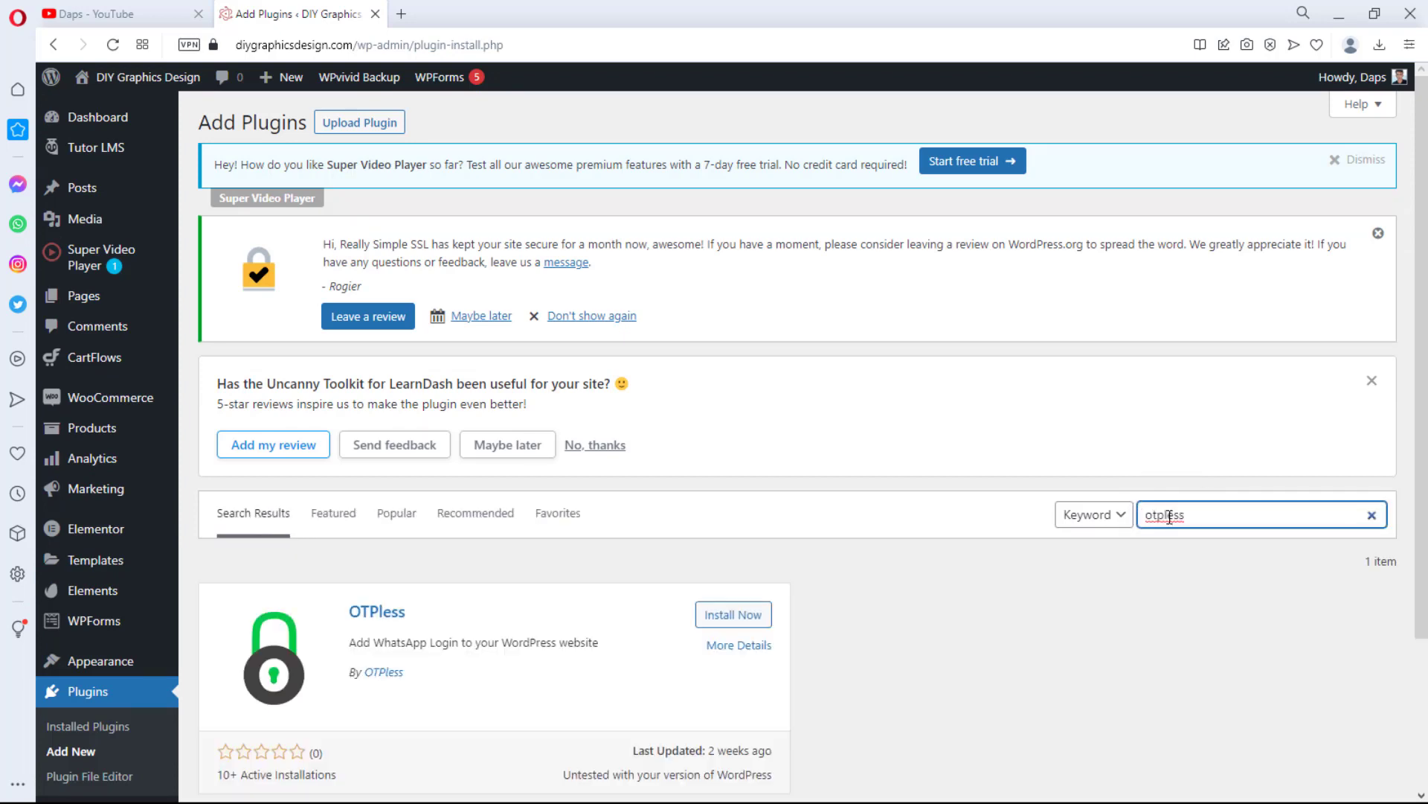
{"action": "scroll", "coordinate": [1170, 517], "scroll_direction": "down", "scroll_amount": 2}
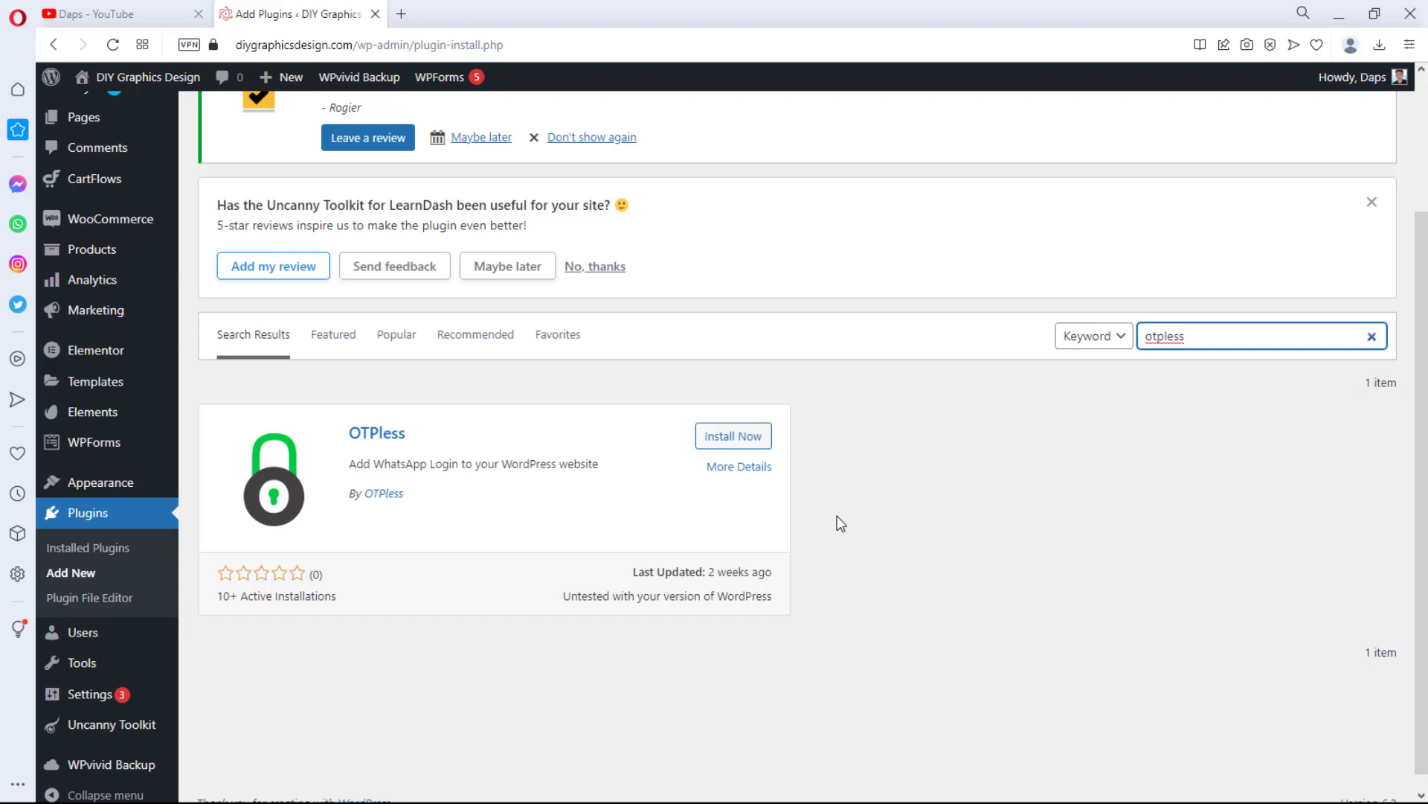
{"action": "left_click", "coordinate": [747, 438]}
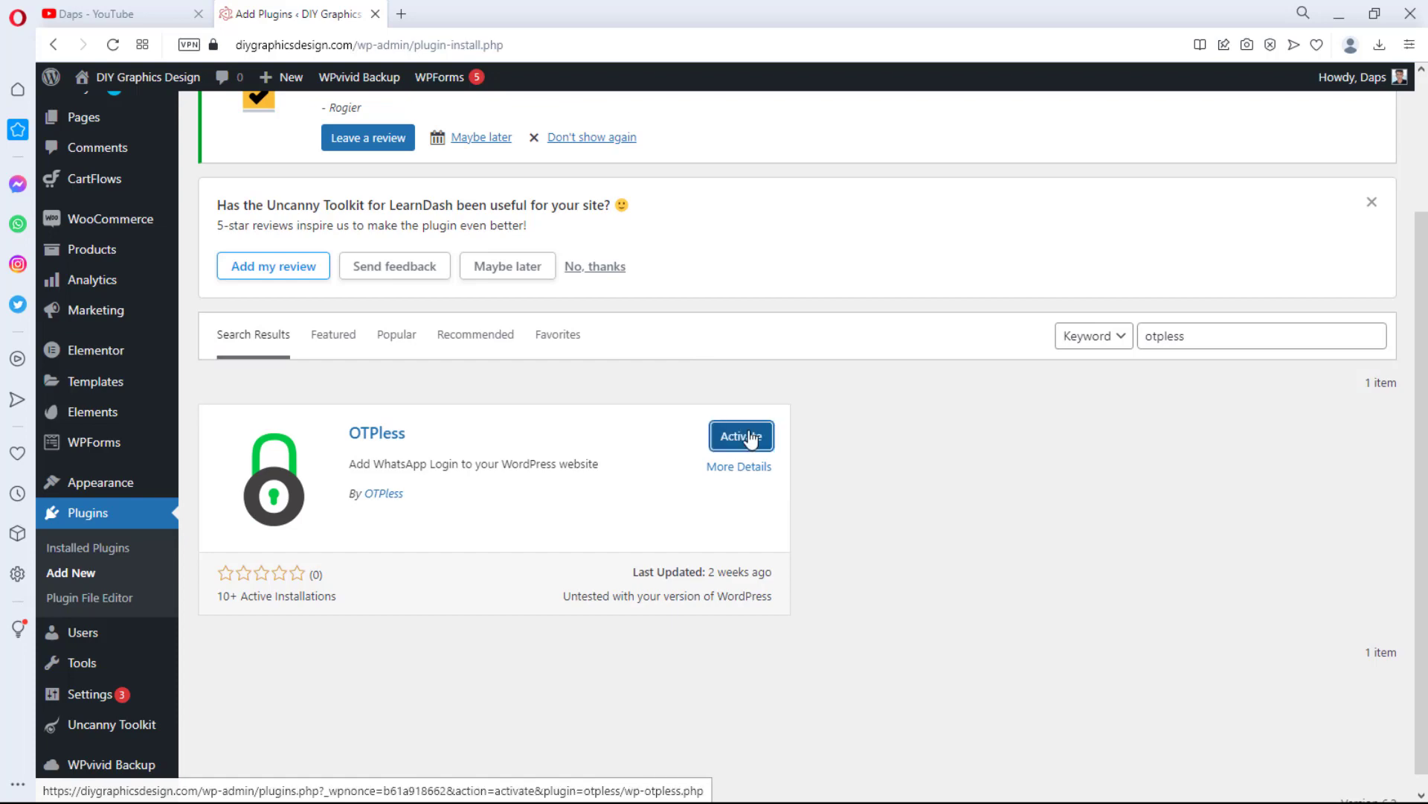
{"action": "left_click", "coordinate": [751, 439]}
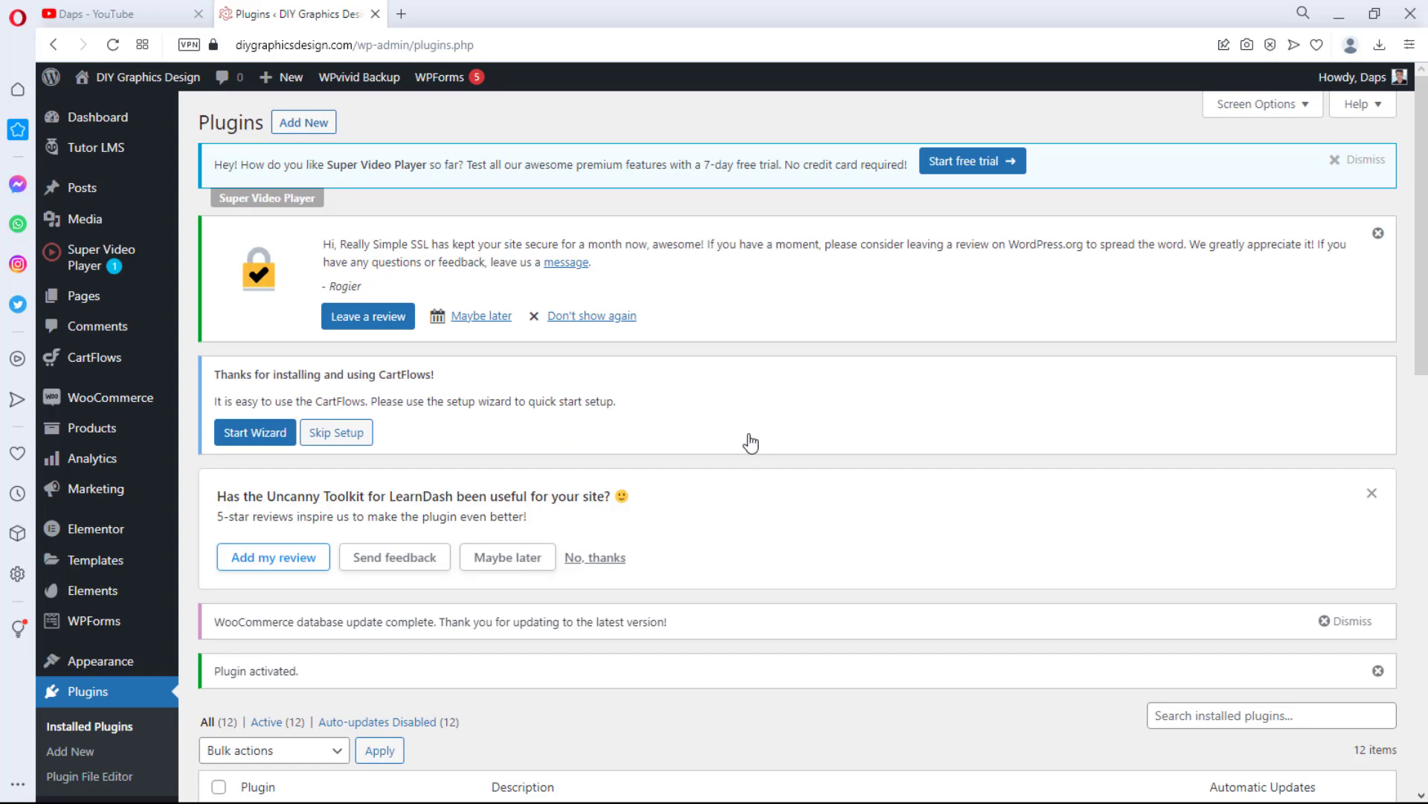
Step: Set the OTPless redirect page to diygraphicsdesign.com/dashboard and save the settings
{"action": "scroll", "coordinate": [750, 443], "scroll_direction": "down", "scroll_amount": 5}
{"action": "mouse_move", "coordinate": [115, 678]}
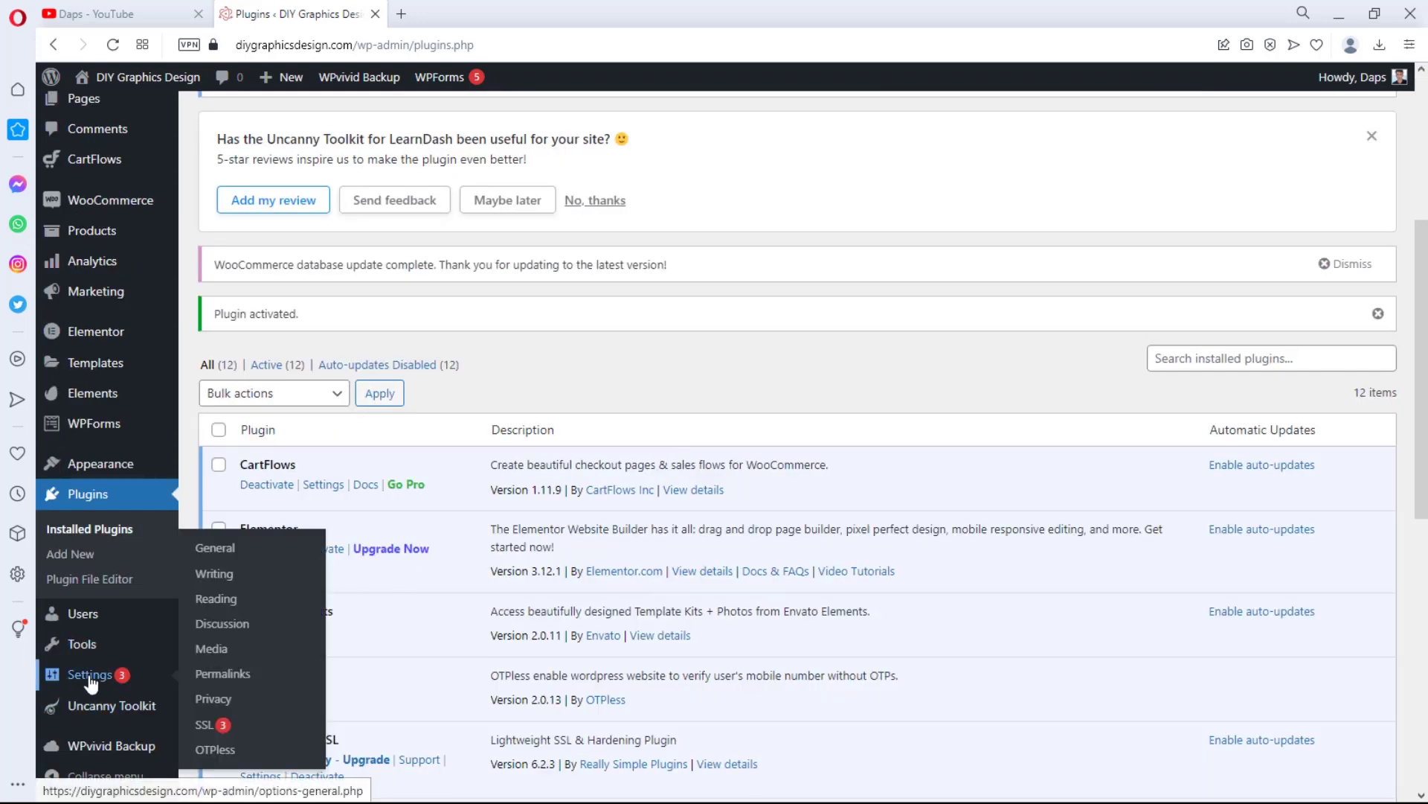
{"action": "left_click", "coordinate": [216, 750]}
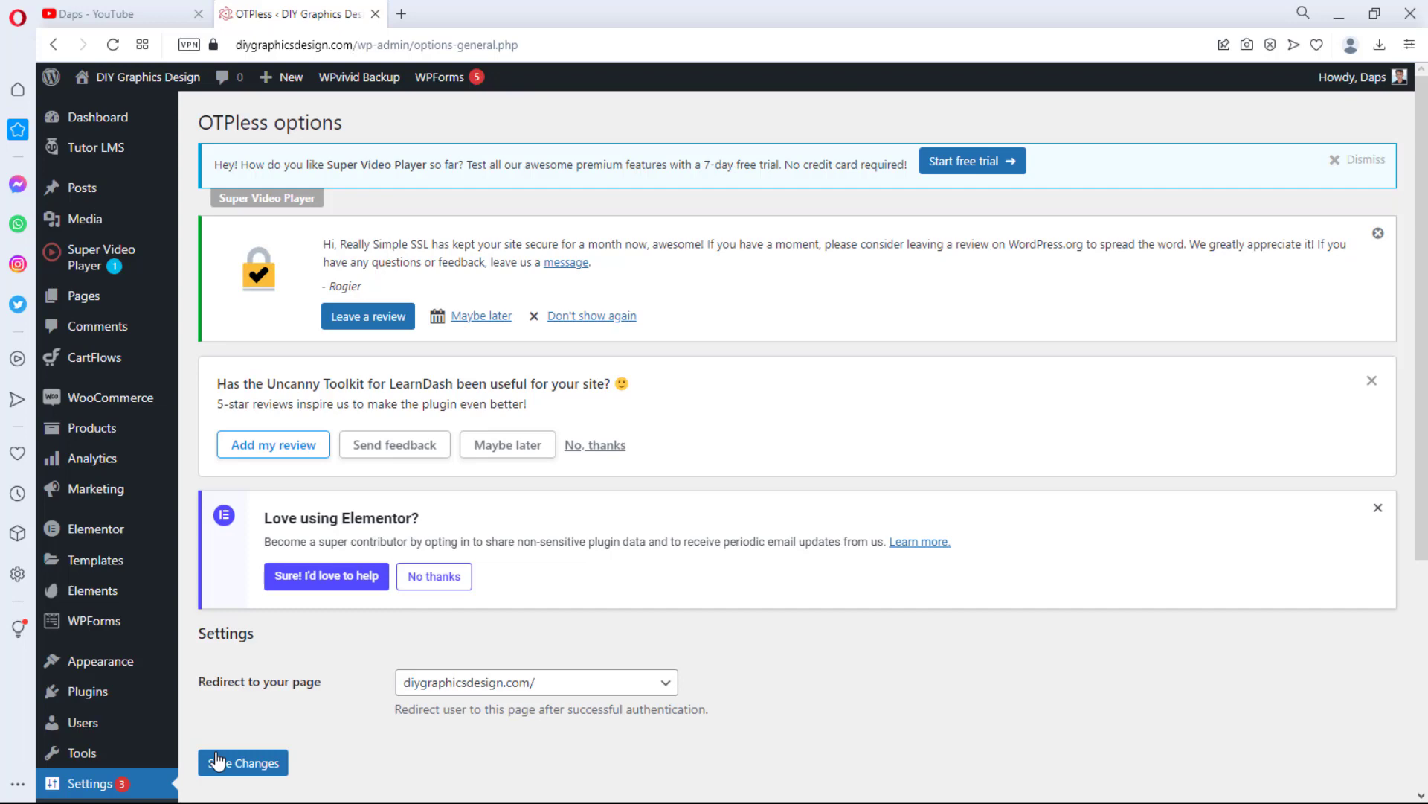
{"action": "scroll", "coordinate": [810, 534], "scroll_direction": "down", "scroll_amount": 3}
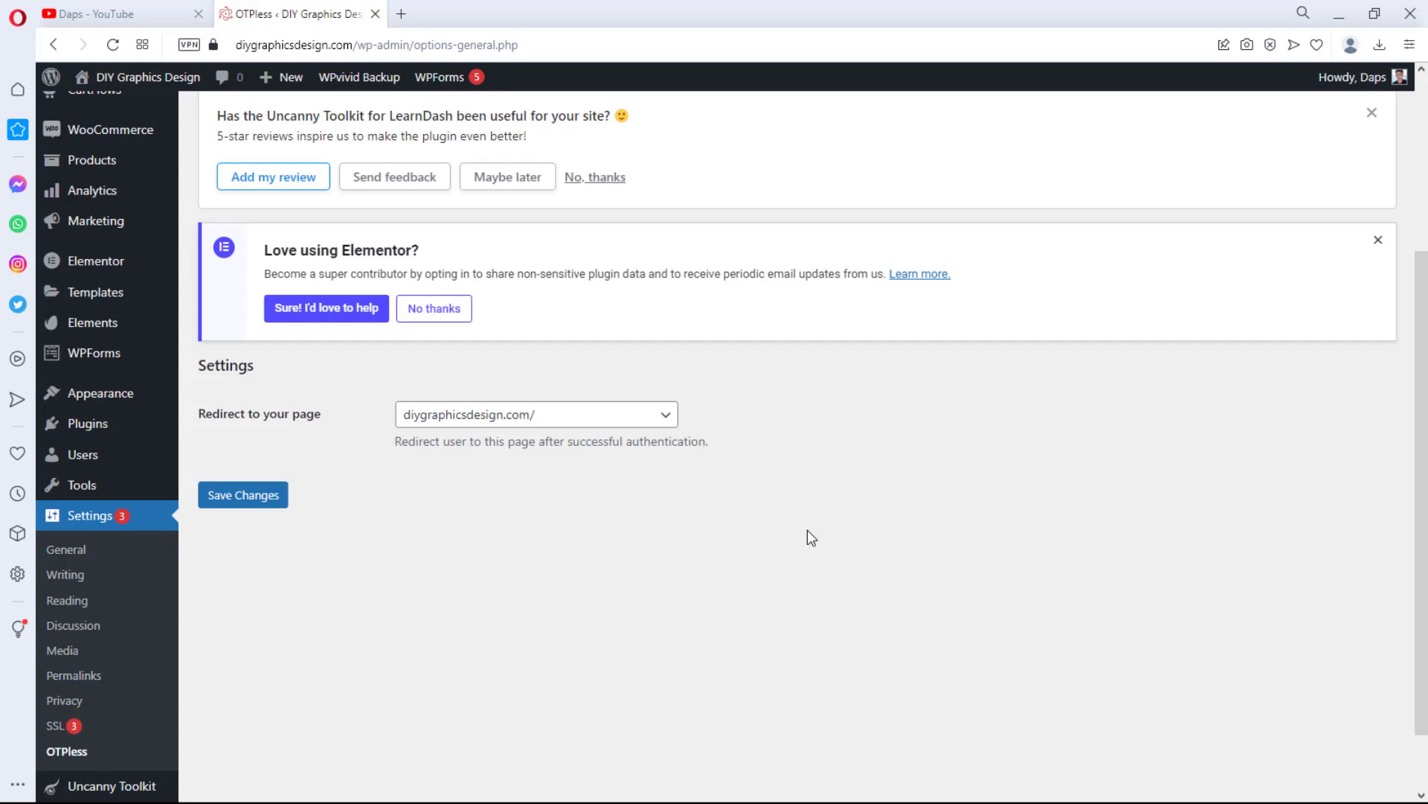
{"action": "scroll", "coordinate": [808, 530], "scroll_direction": "up", "scroll_amount": 3}
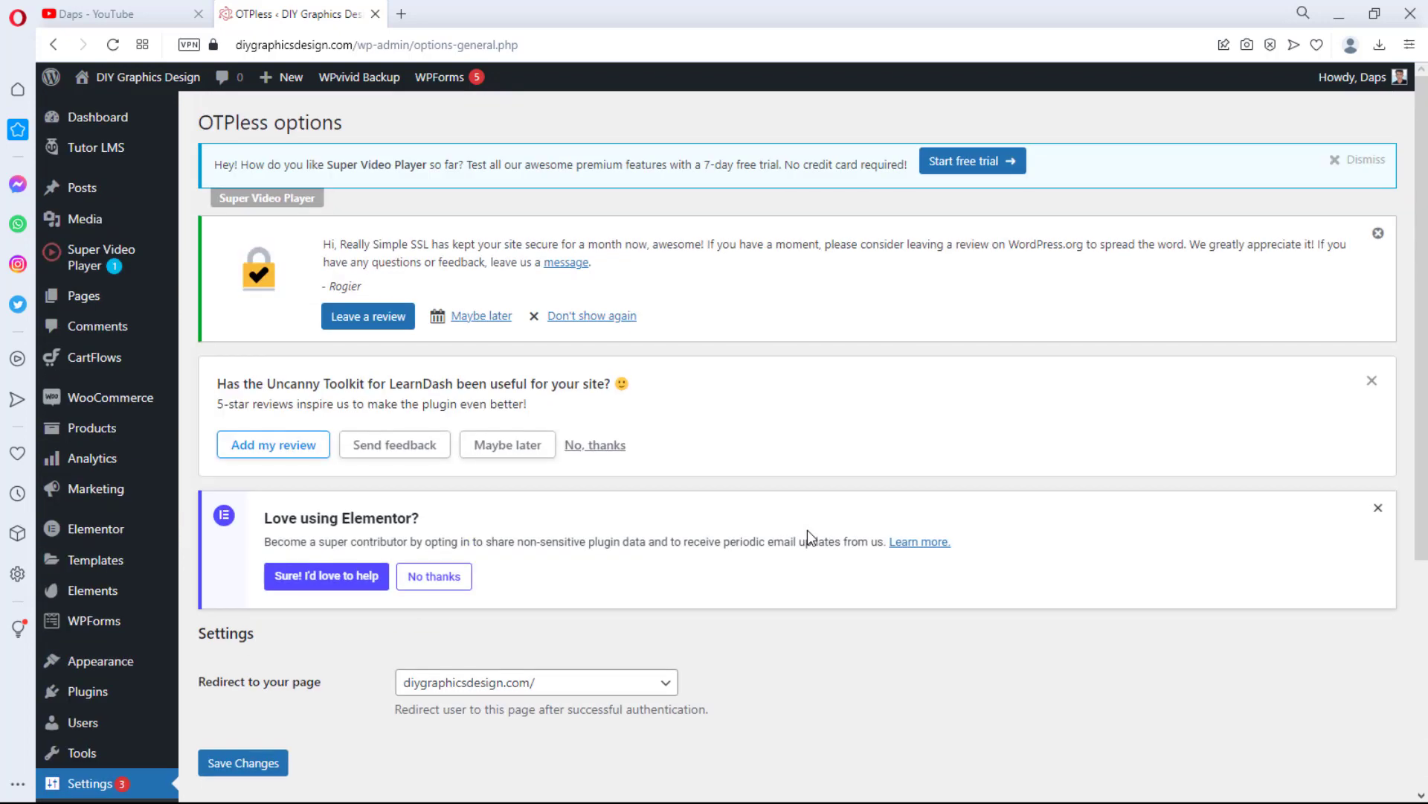
{"action": "scroll", "coordinate": [807, 530], "scroll_direction": "down", "scroll_amount": 2}
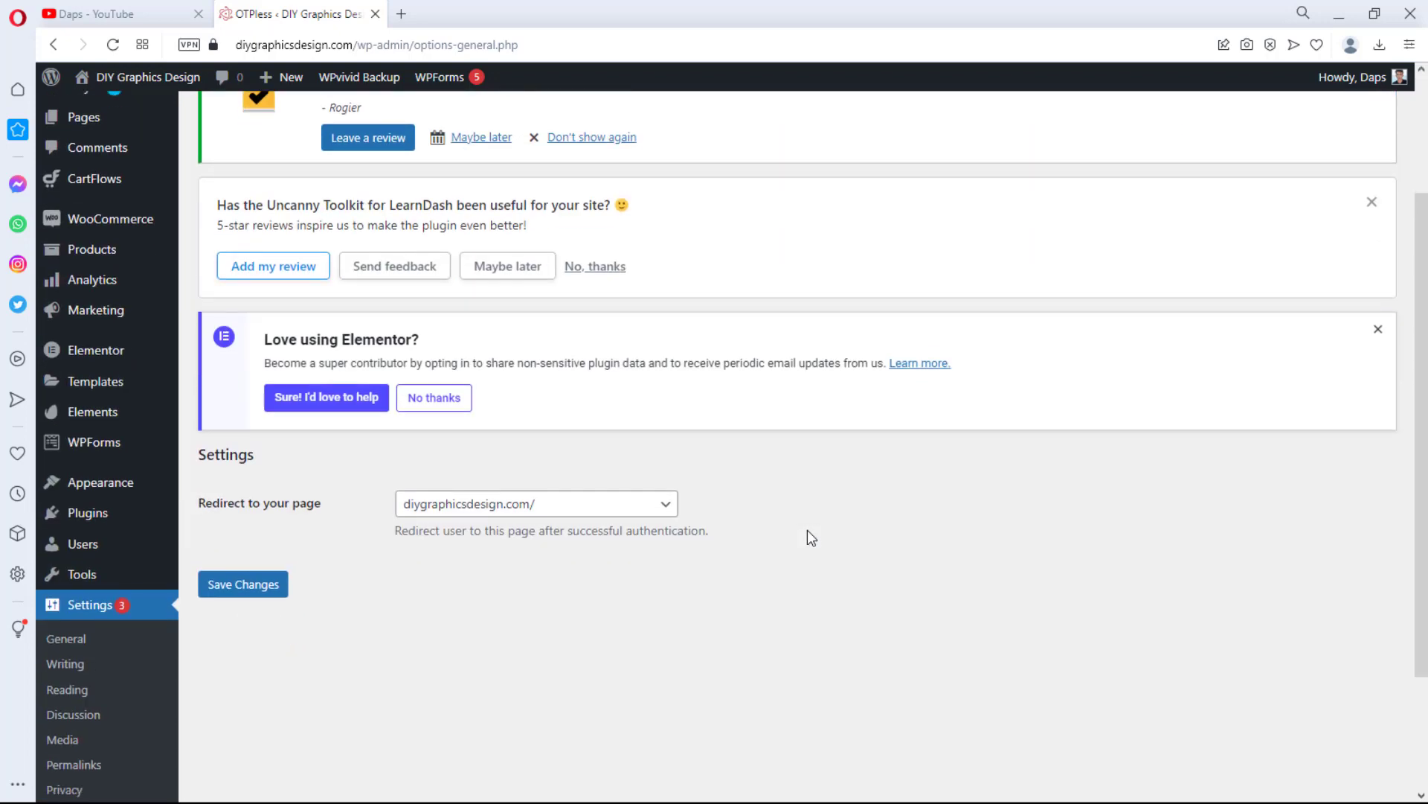
{"action": "left_click", "coordinate": [663, 505]}
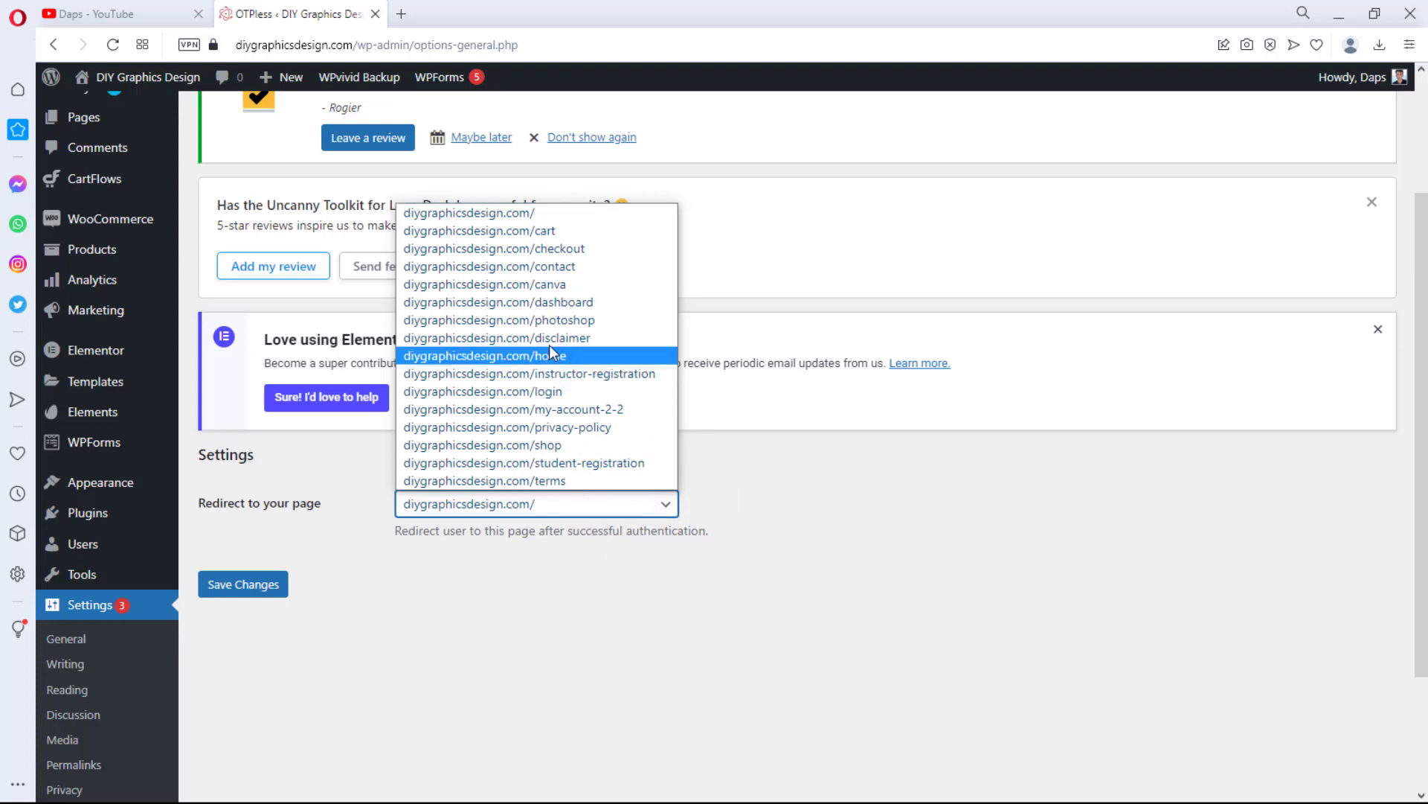
{"action": "left_click", "coordinate": [547, 302]}
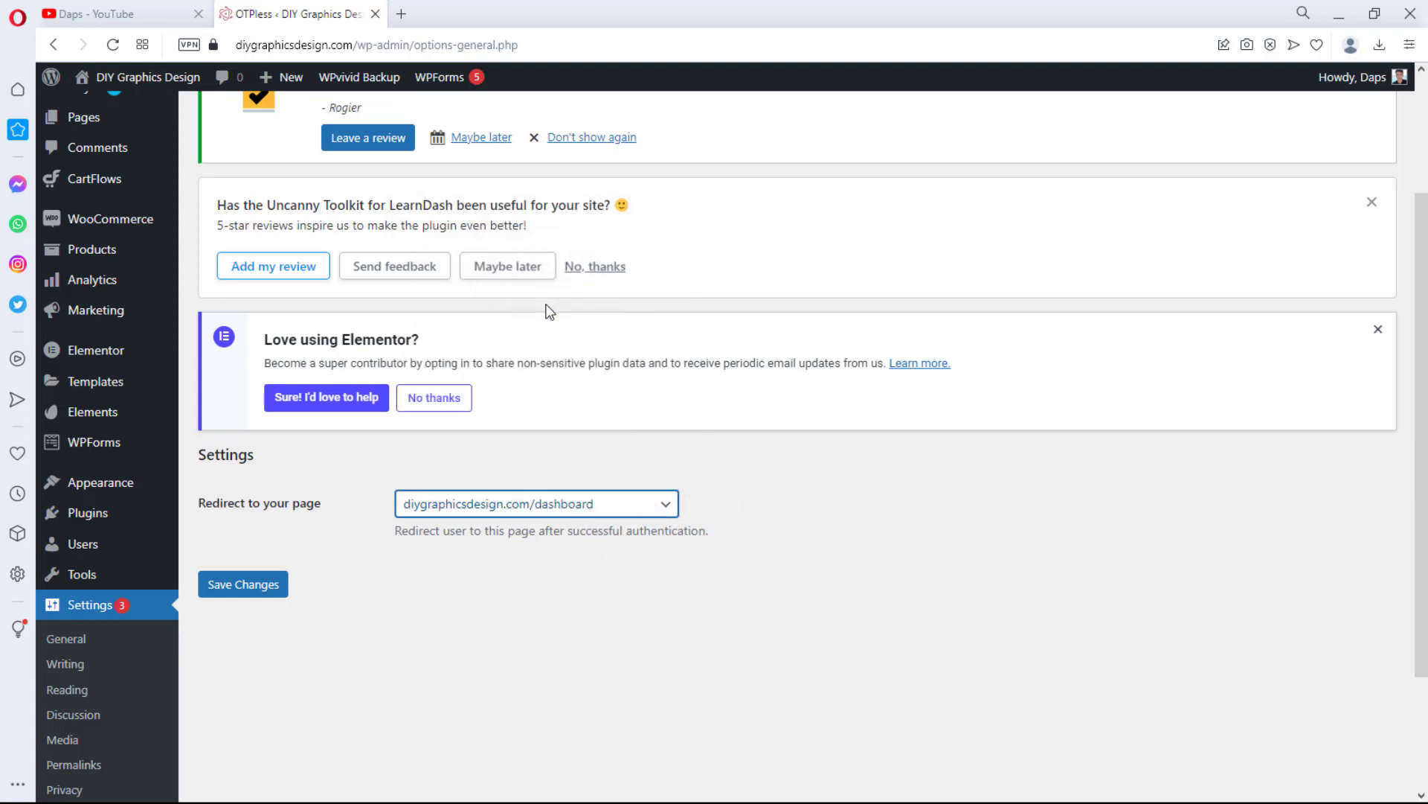
{"action": "left_click", "coordinate": [229, 592]}
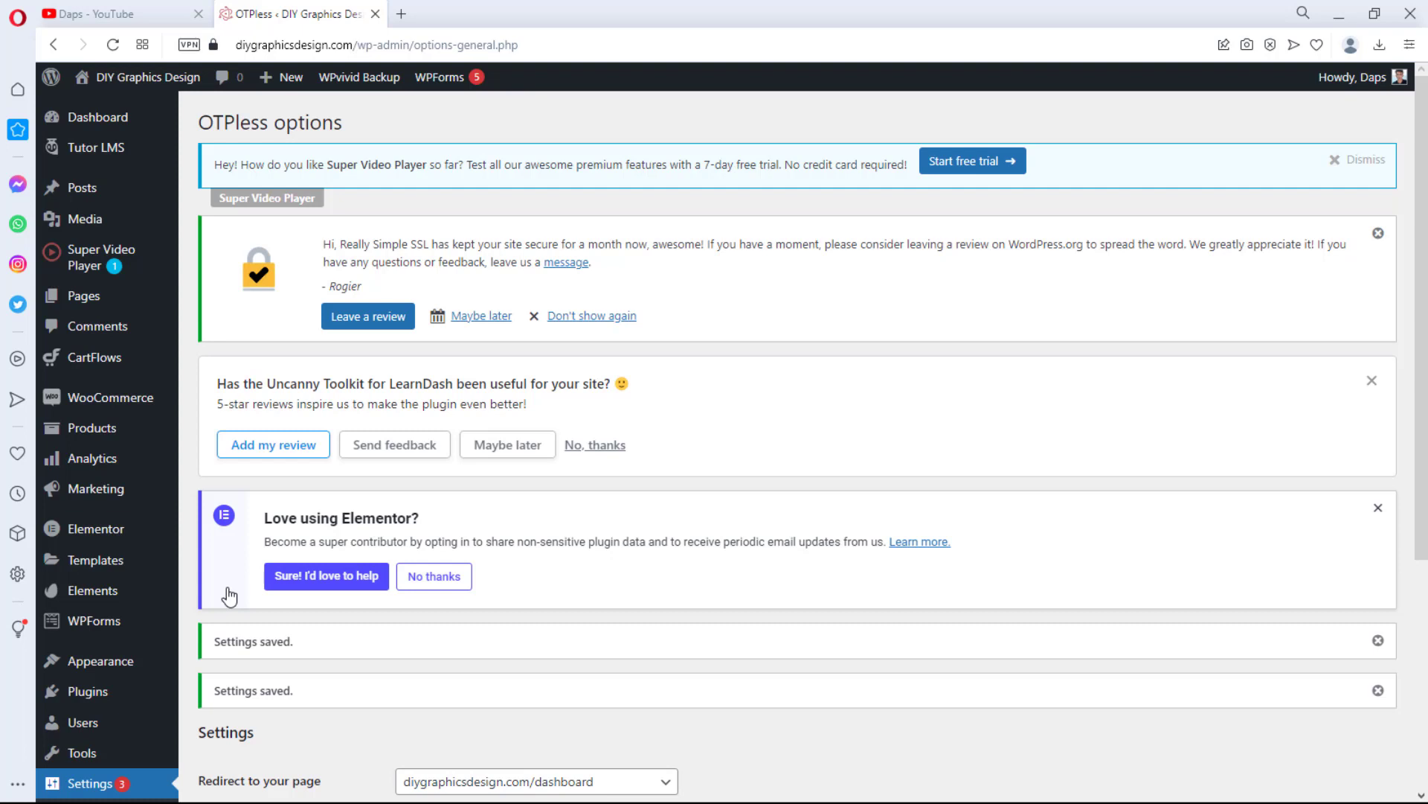
Step: Load the DIY Graphics Design homepage in a new Edge tab and continue to WhatsApp sign-in
{"action": "left_click", "coordinate": [354, 43]}
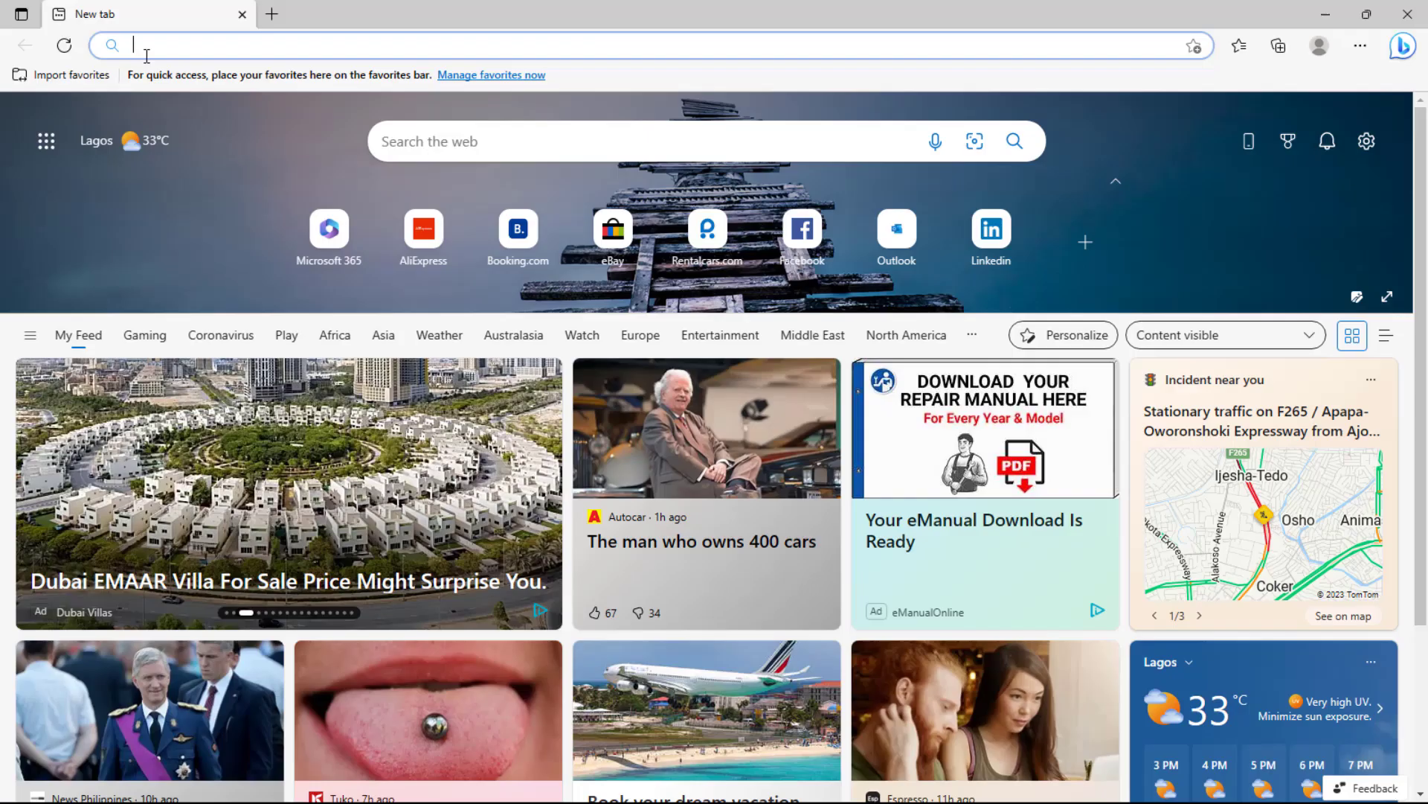
{"action": "left_click", "coordinate": [149, 45]}
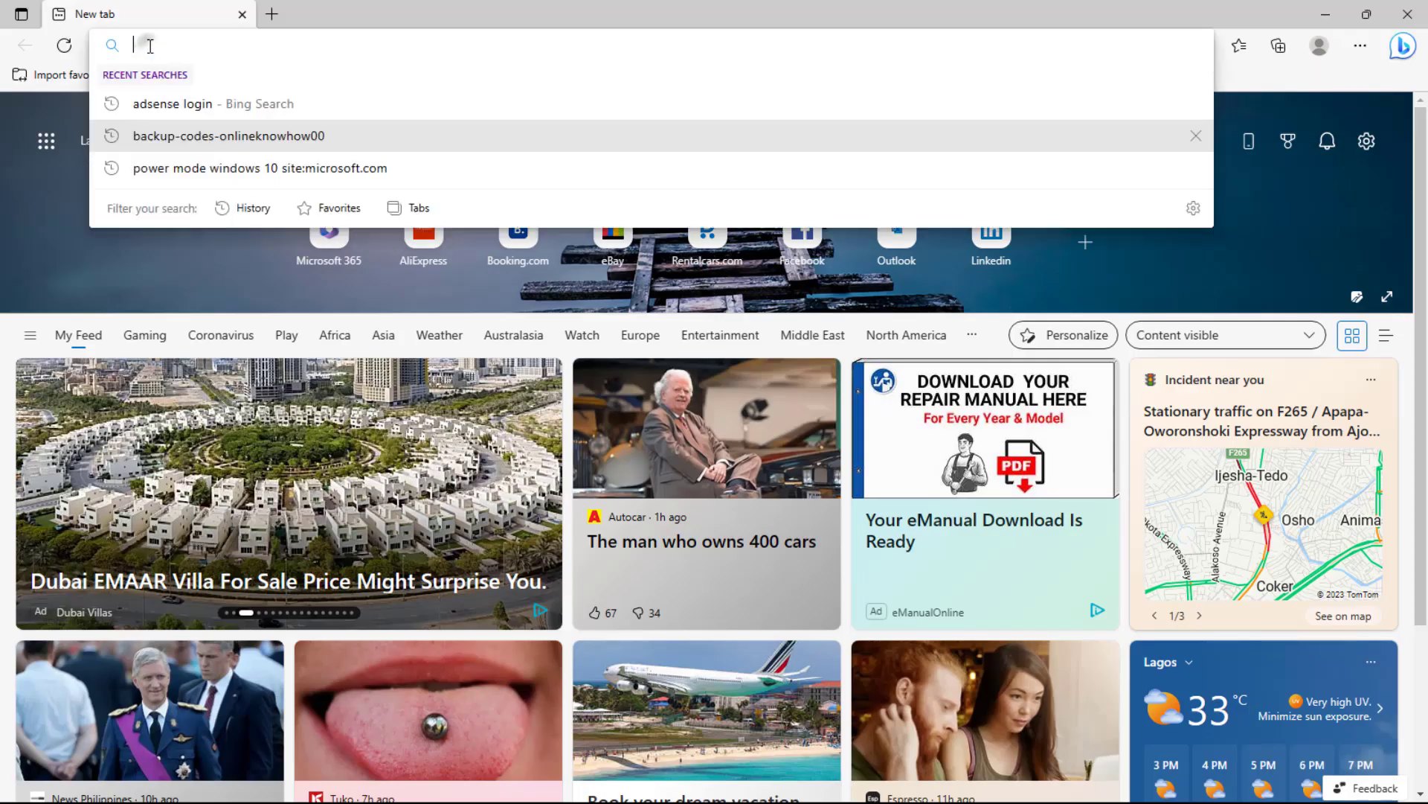
{"action": "type", "text": "https://diygraphicsdesign.com"}
{"action": "key", "text": "Return"}
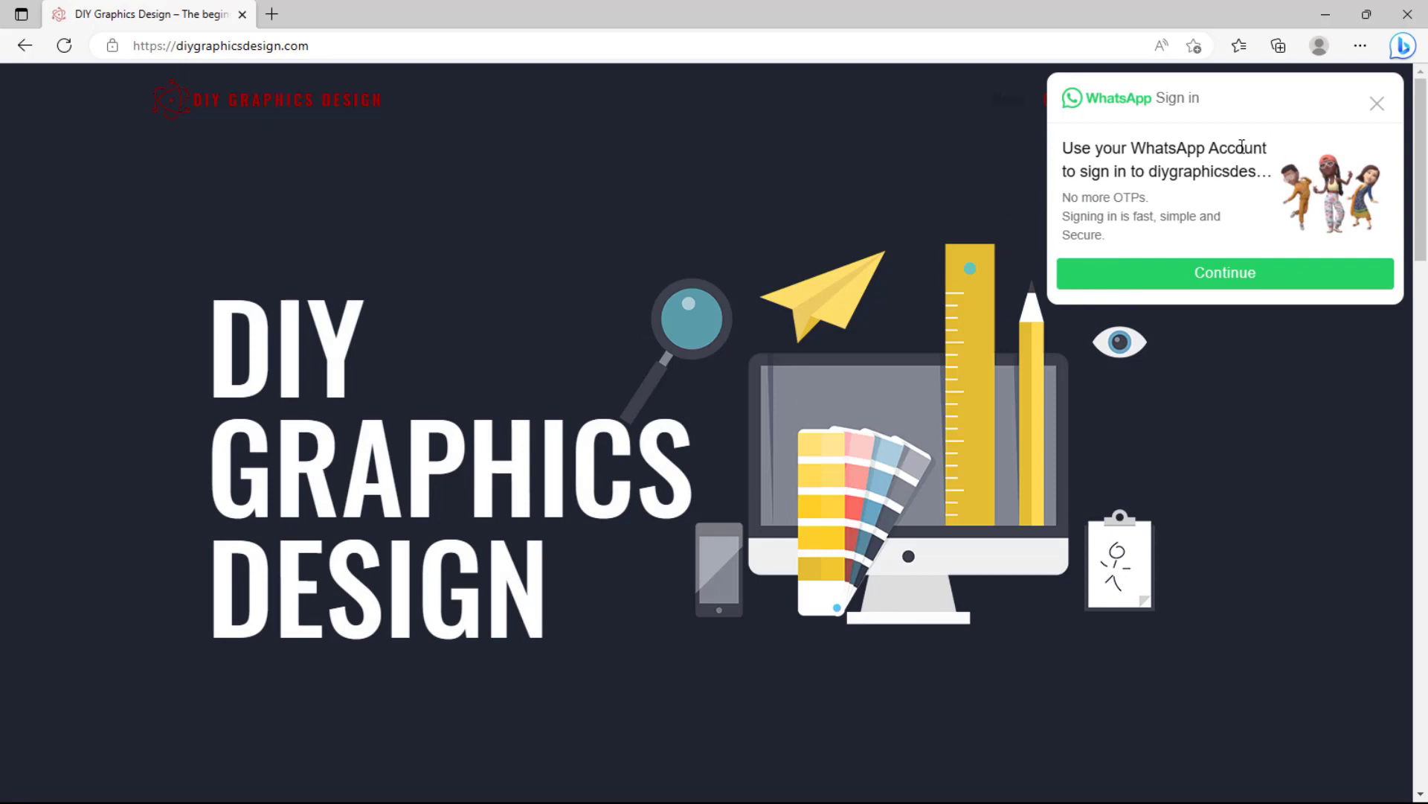
{"action": "left_click", "coordinate": [1213, 279]}
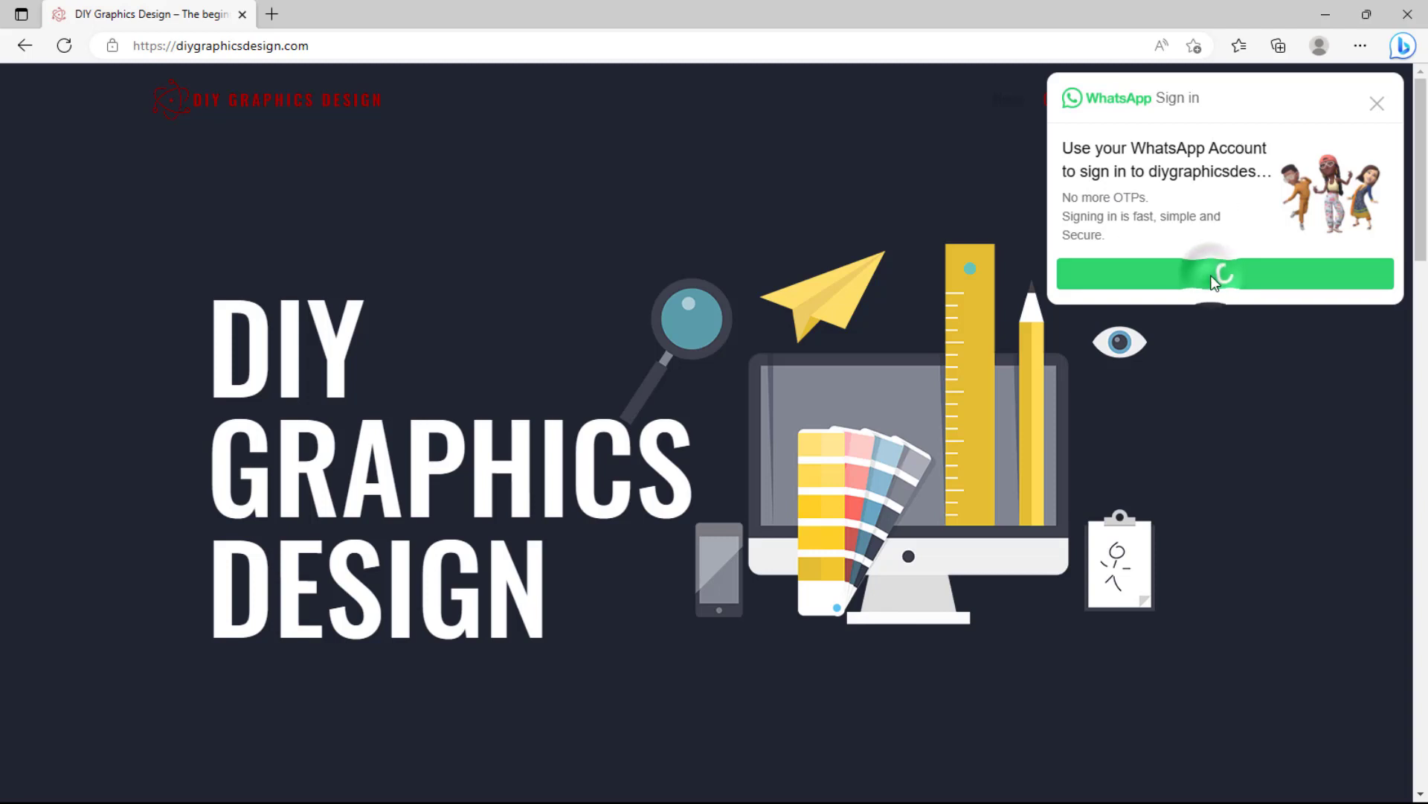
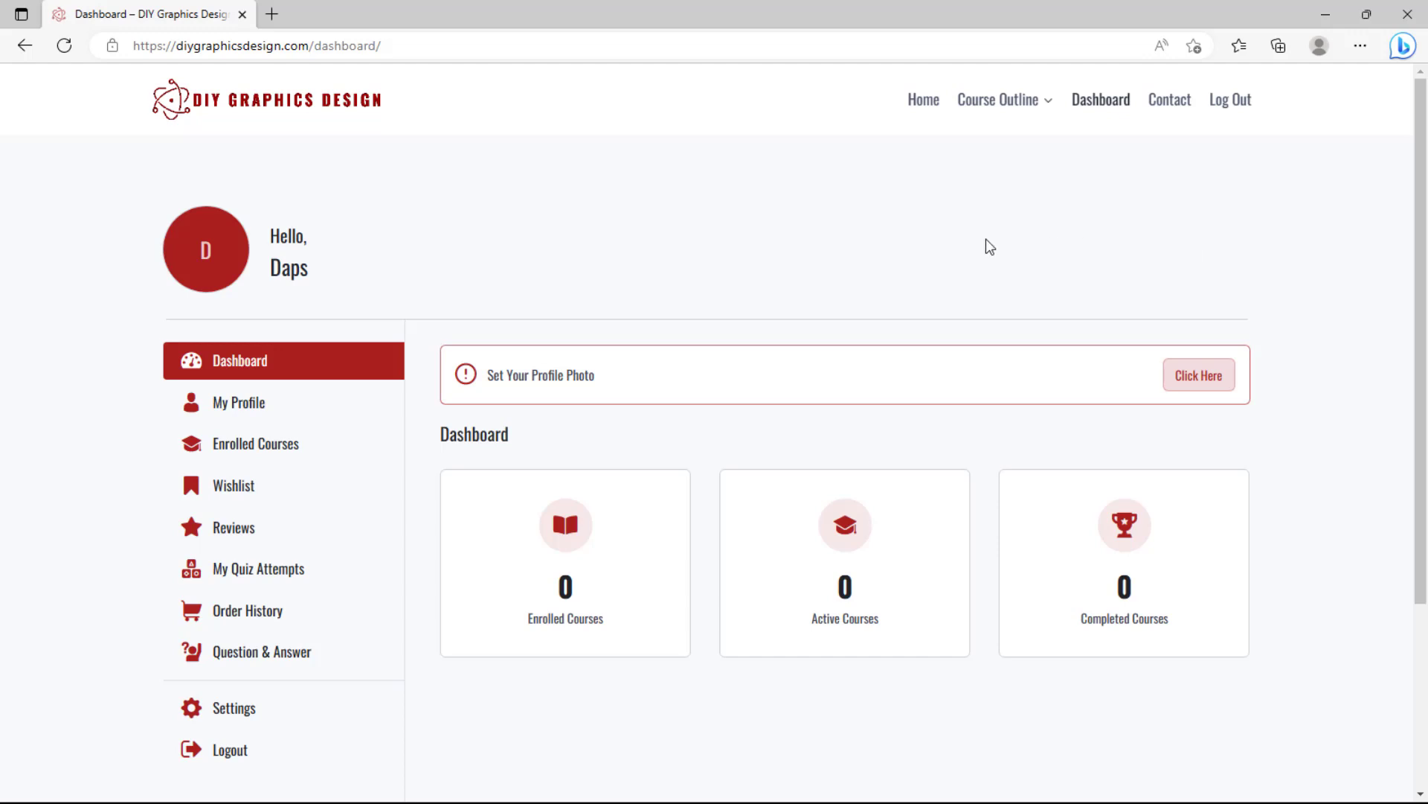
{"action": "scroll", "coordinate": [1268, 309], "scroll_direction": "down", "scroll_amount": 1}
{"action": "scroll", "coordinate": [1274, 311], "scroll_direction": "down", "scroll_amount": 2}
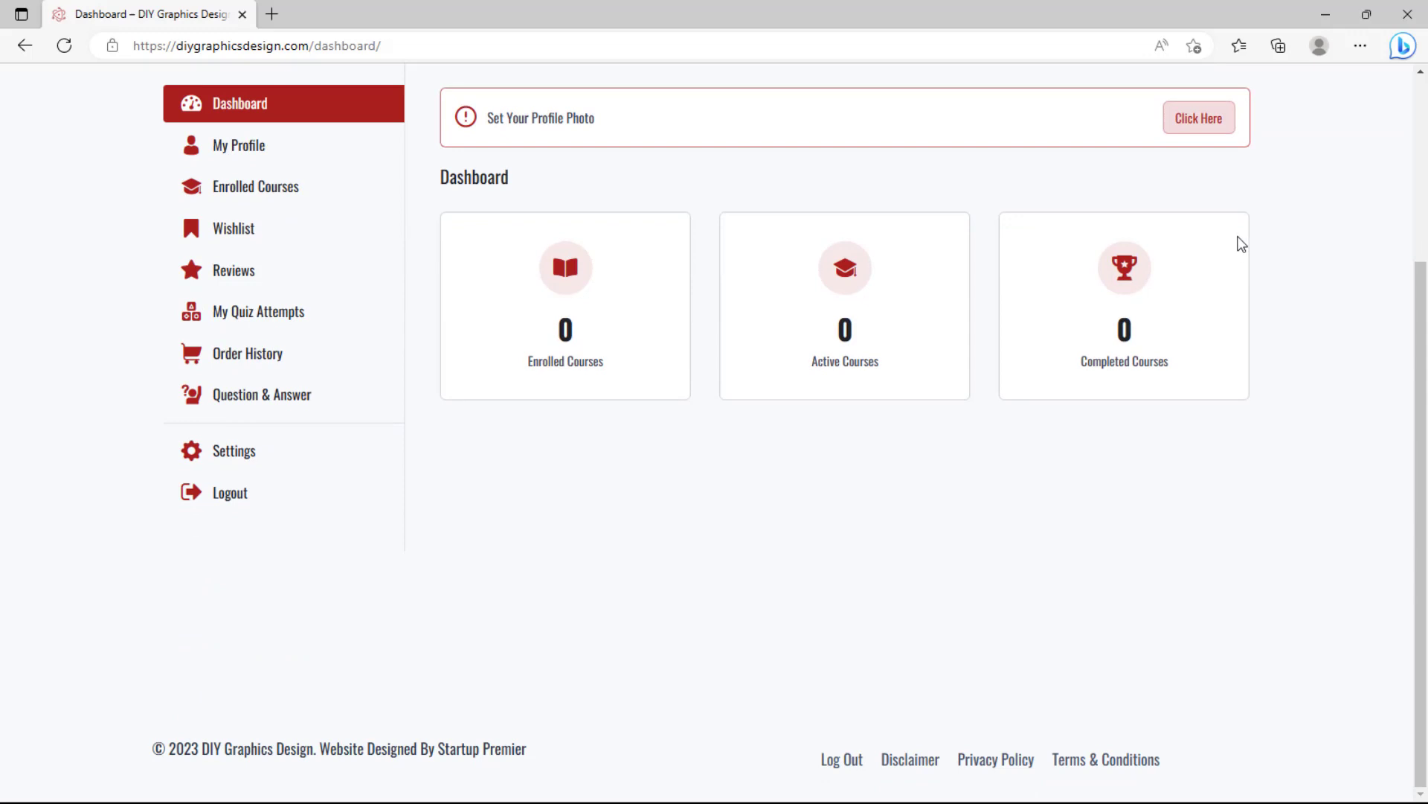
{"action": "scroll", "coordinate": [1025, 357], "scroll_direction": "up", "scroll_amount": 3}
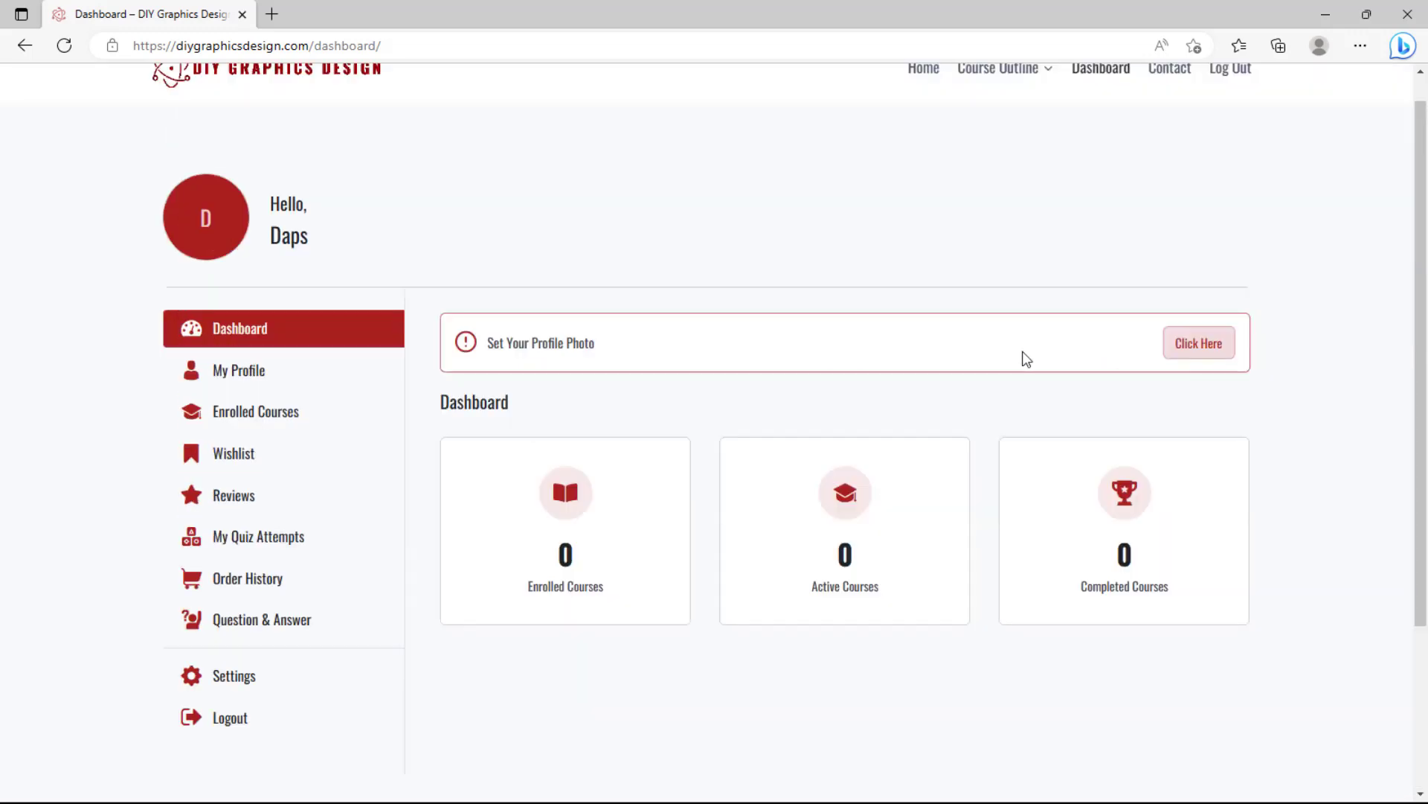